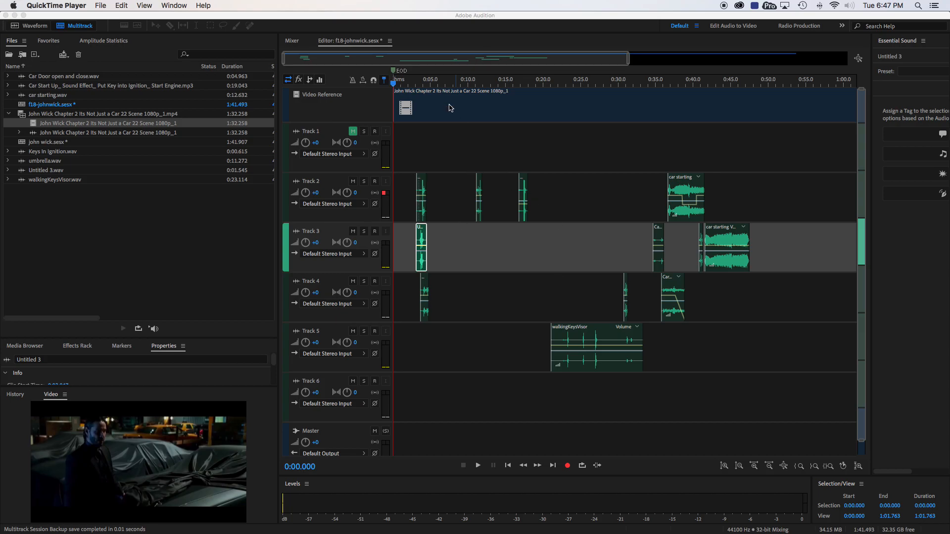
Step: Move the playhead to about 0:03.4 and zoom the timeline in on the overlapping umbrella and Untitled 3 clips, keeping all six tracks in view
left_click(414, 86)
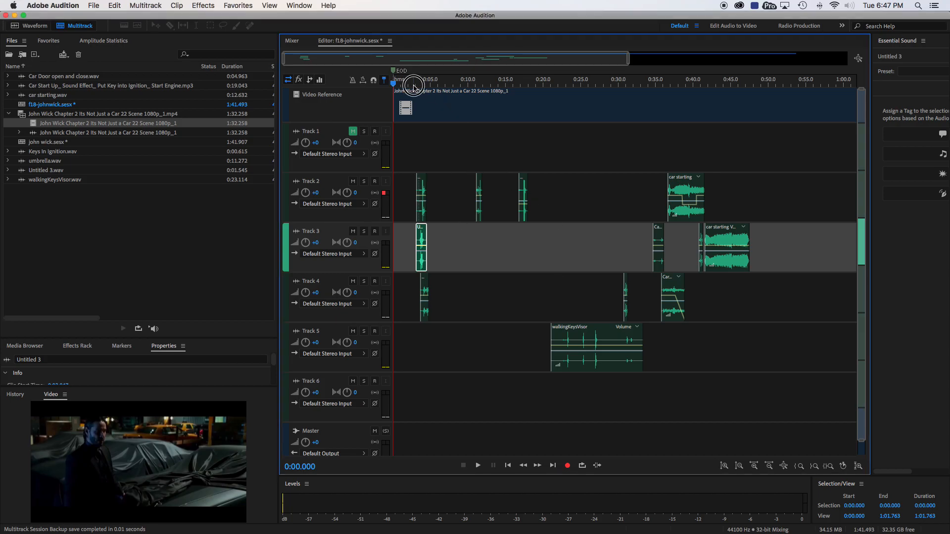
left_click_drag(410, 85, 419, 86)
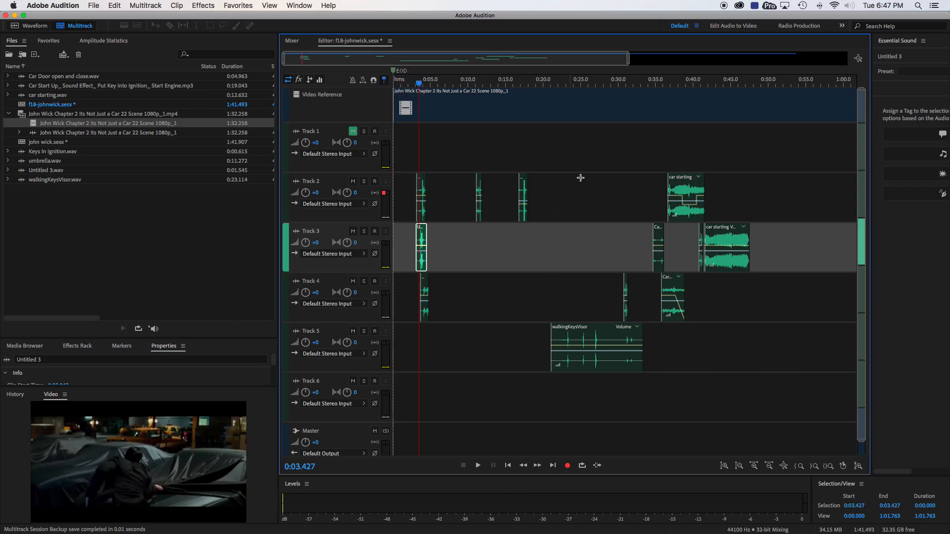
left_click_drag(628, 59, 394, 59)
mouse_move(284, 58)
left_mouse_down()
mouse_move(539, 64)
mouse_move(403, 46)
mouse_move(315, 49)
mouse_move(456, 58)
mouse_move(373, 62)
mouse_move(623, 72)
mouse_move(361, 53)
mouse_move(503, 64)
mouse_move(289, 59)
mouse_move(296, 59)
left_mouse_up()
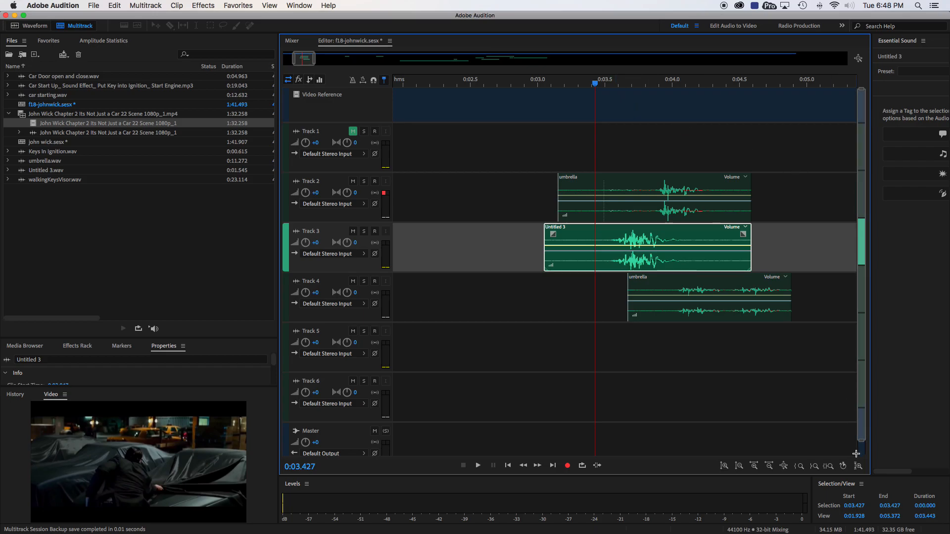
mouse_move(861, 88)
left_mouse_down()
mouse_move(851, 262)
mouse_move(858, 366)
mouse_move(871, 232)
mouse_move(860, 207)
mouse_move(861, 90)
left_mouse_up()
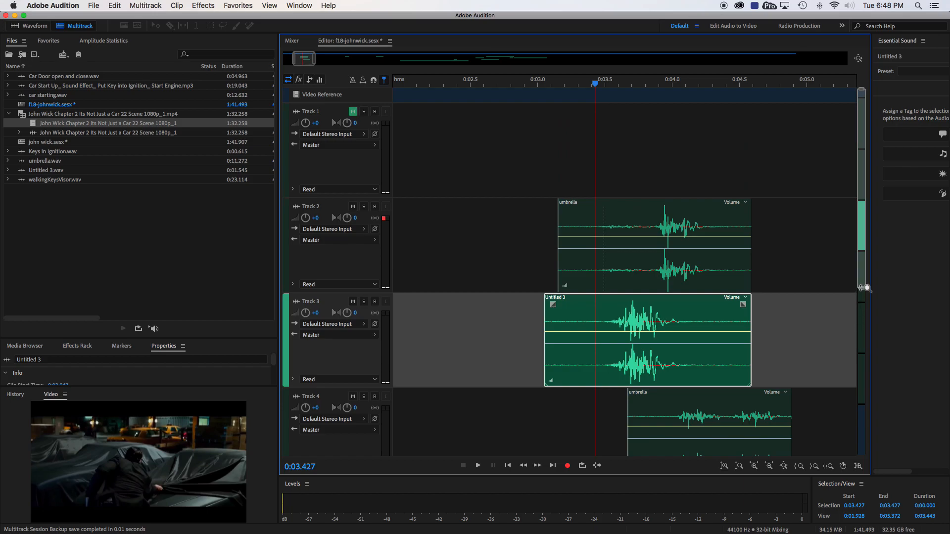
left_click_drag(860, 297, 863, 430)
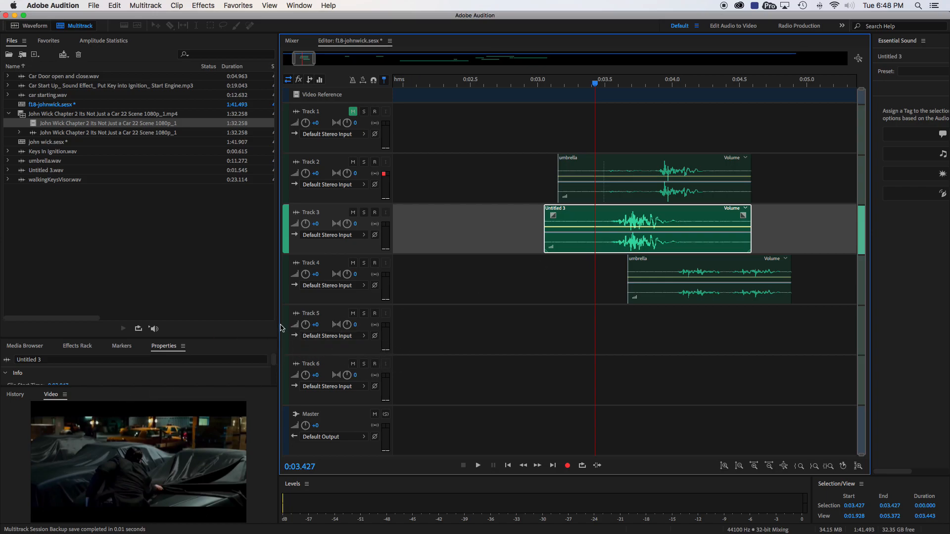
Step: Enlarge the video preview in both width and height
left_click_drag(279, 324, 412, 329)
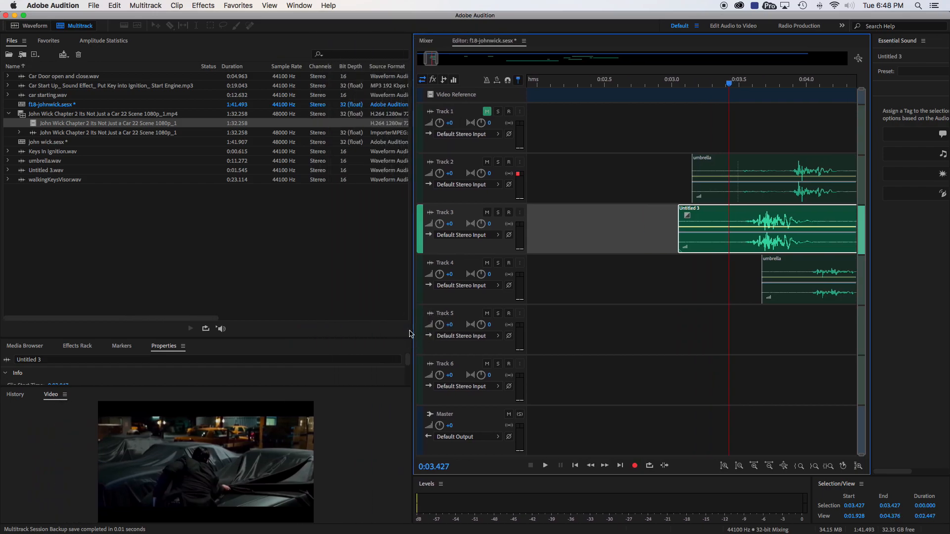
left_click_drag(347, 388, 350, 283)
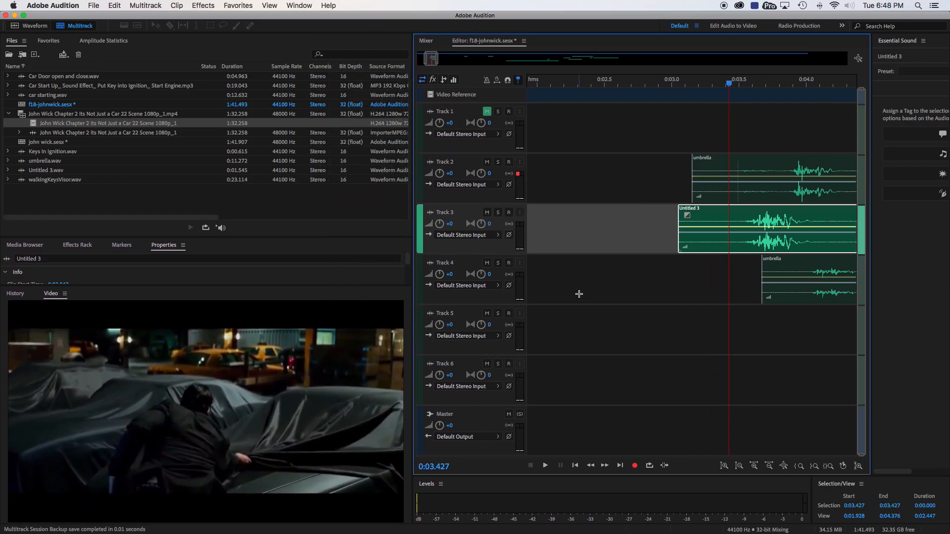
Step: Play the layered clips on Tracks 2, 3 and 4 together against the video, starting at about 0:03.26
scroll(728, 278, "right", 5)
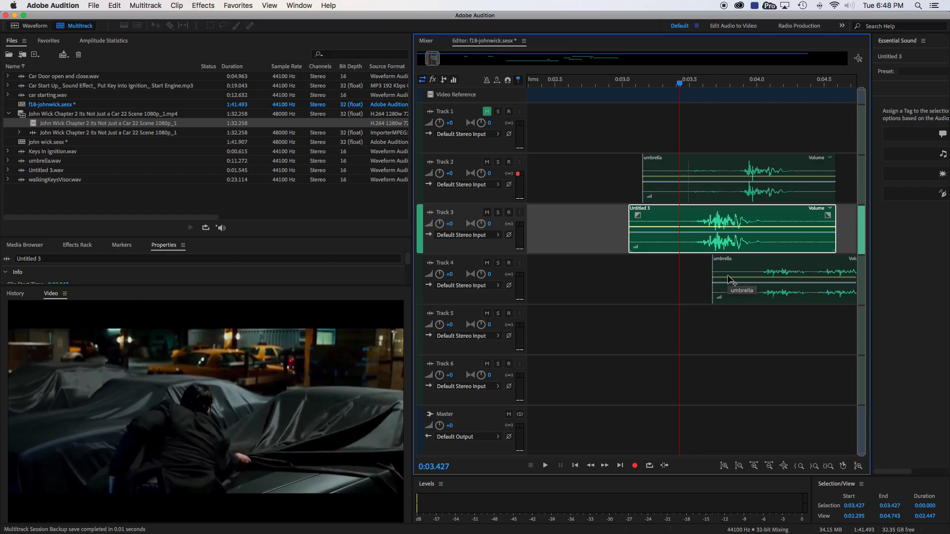
scroll(728, 277, "right", 1)
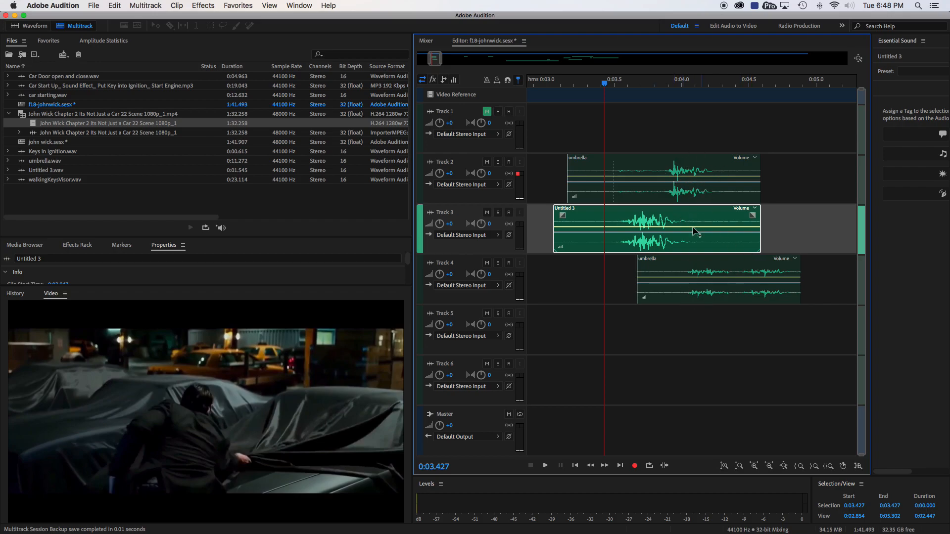
left_click_drag(604, 83, 582, 99)
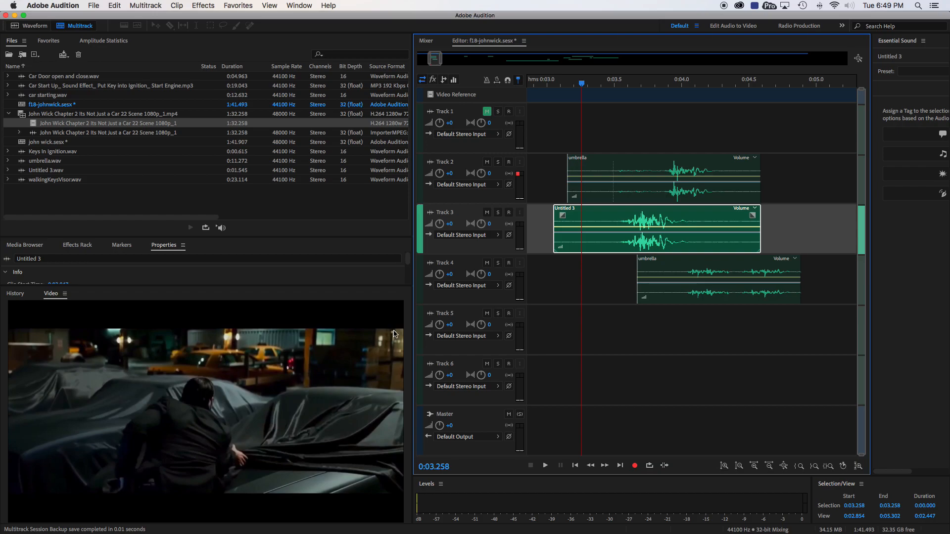
key("space")
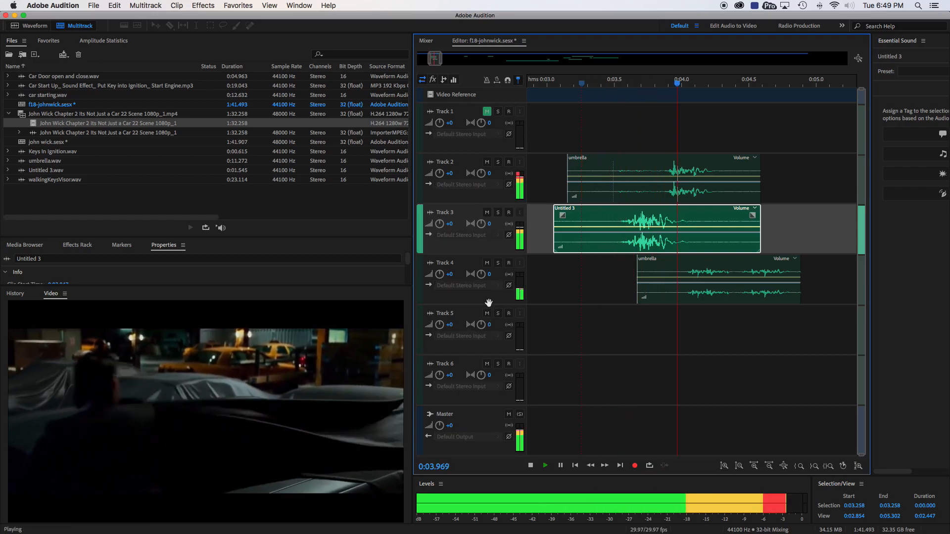
key("space")
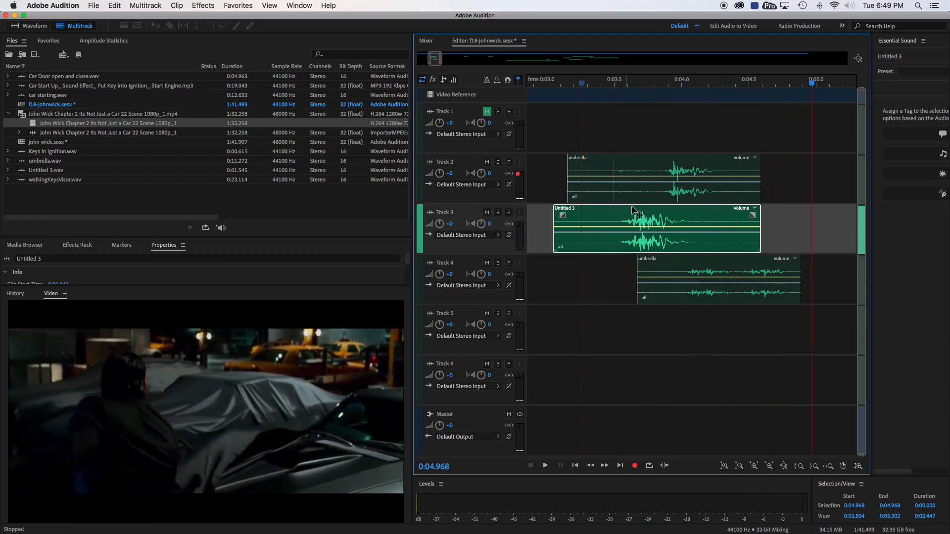
Step: Solo Track 3, listen to its Untitled 3 clip from about 0:03.27, and take the track out of solo
left_click(499, 213)
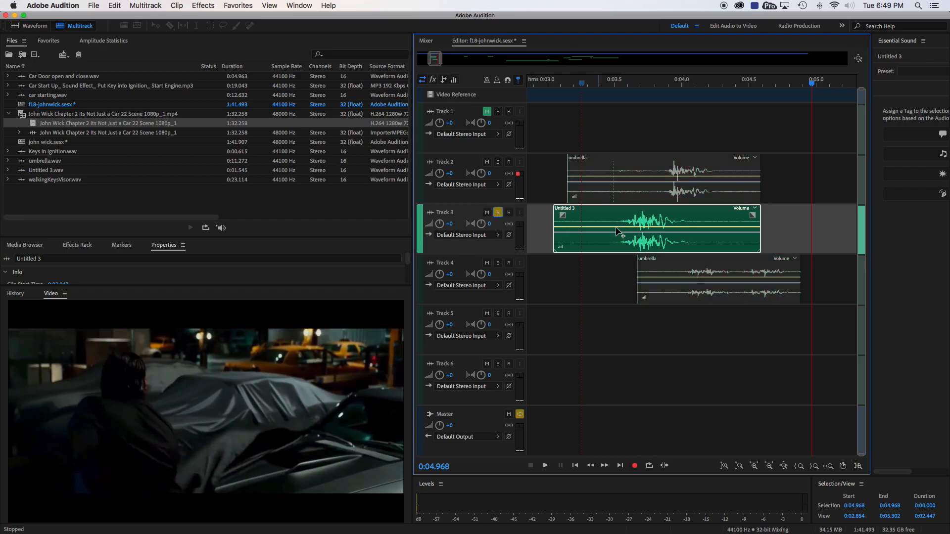
left_click(583, 83)
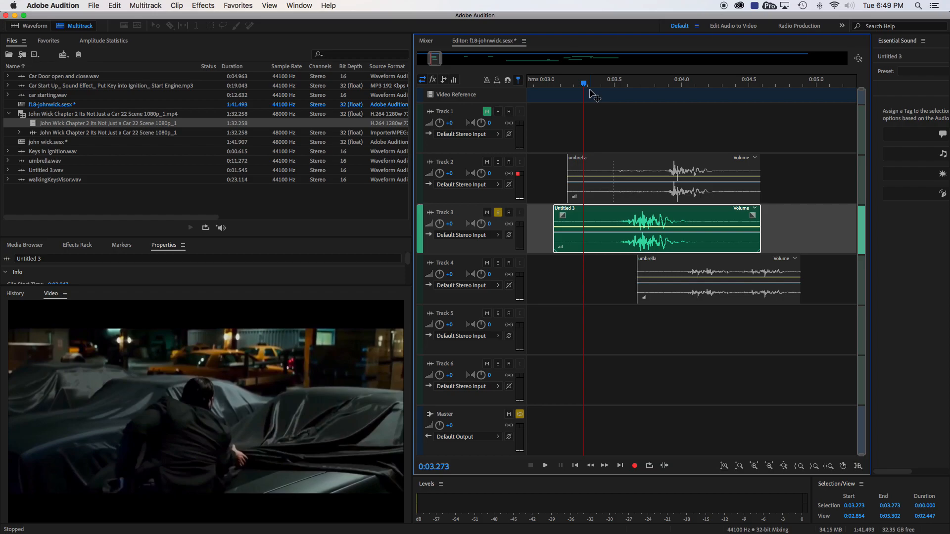
key("space")
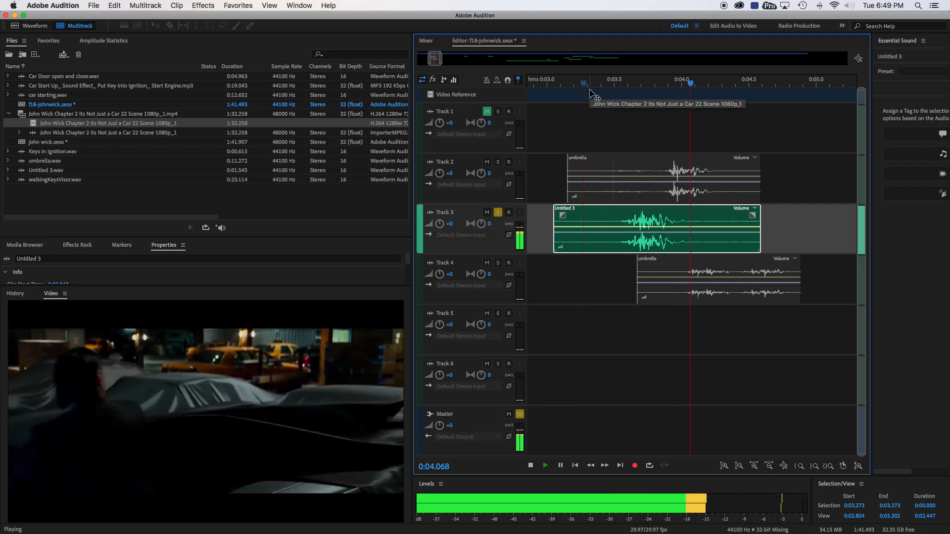
key("space")
left_click(498, 212)
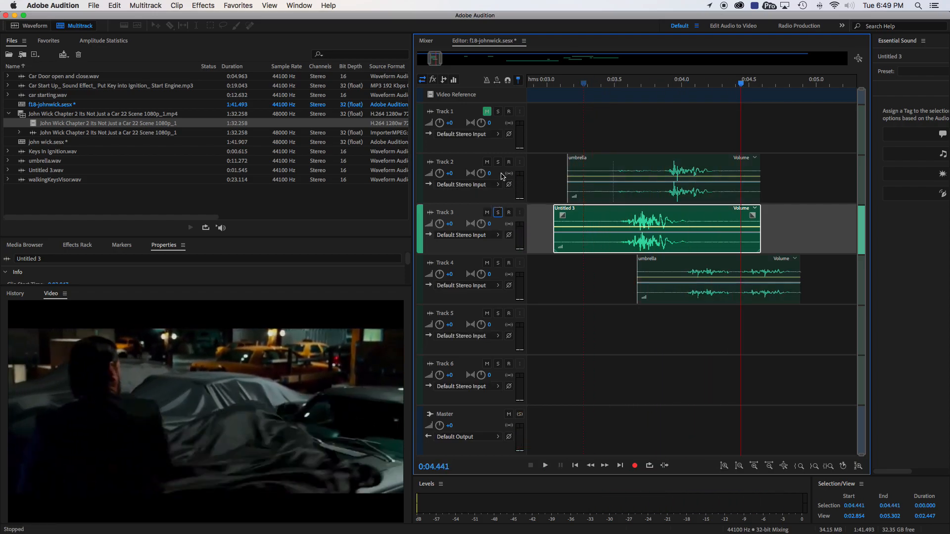
Step: Solo Track 2 and listen to its umbrella clip from just before the loudest part
left_click(498, 162)
left_click(647, 95)
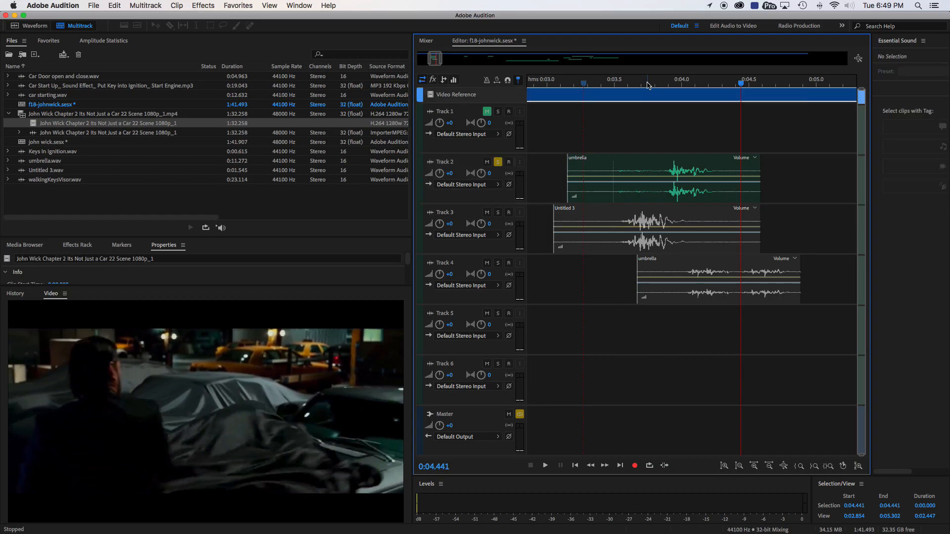
left_click(647, 83)
key("space")
key("space")
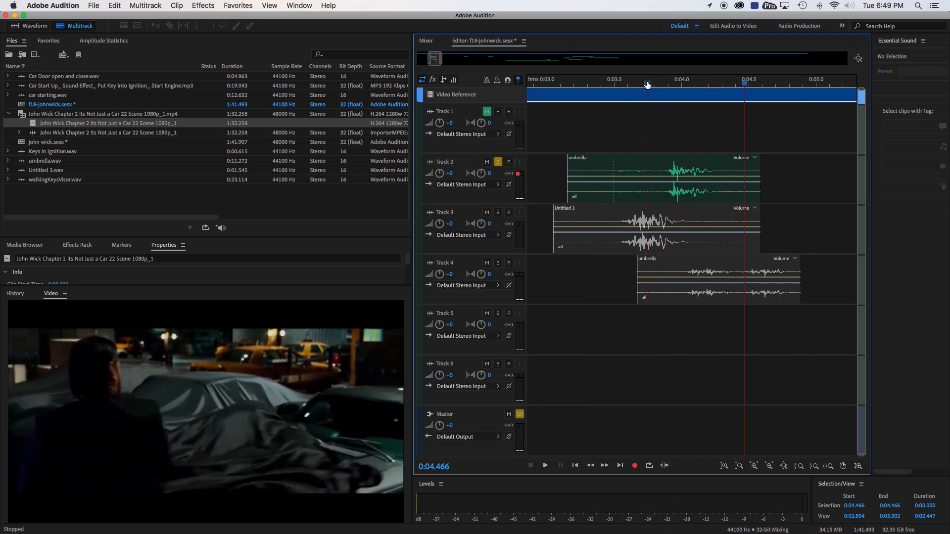
Step: Add Track 4 to the solo, play both umbrella clips from about 0:03.68, and unsolo Tracks 2 and 4
left_click(499, 263)
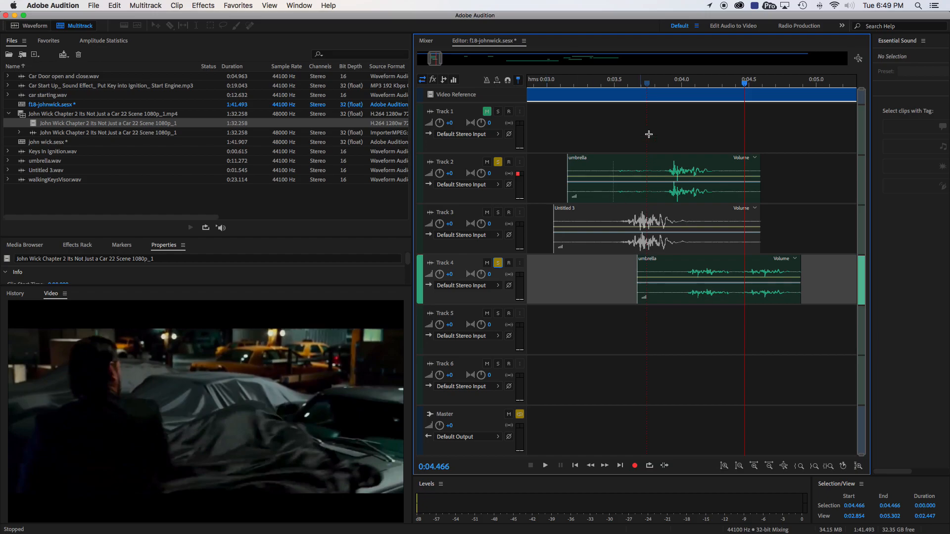
left_click(639, 84)
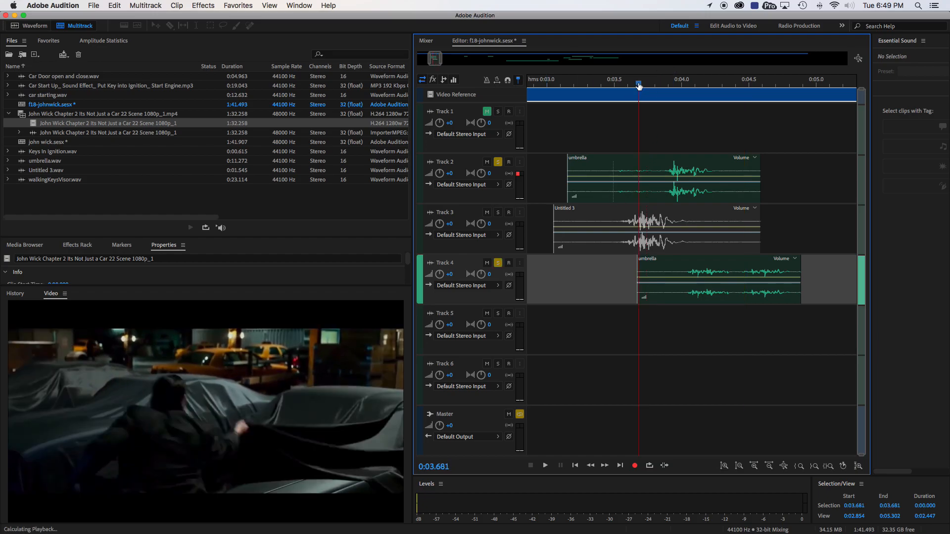
key("space")
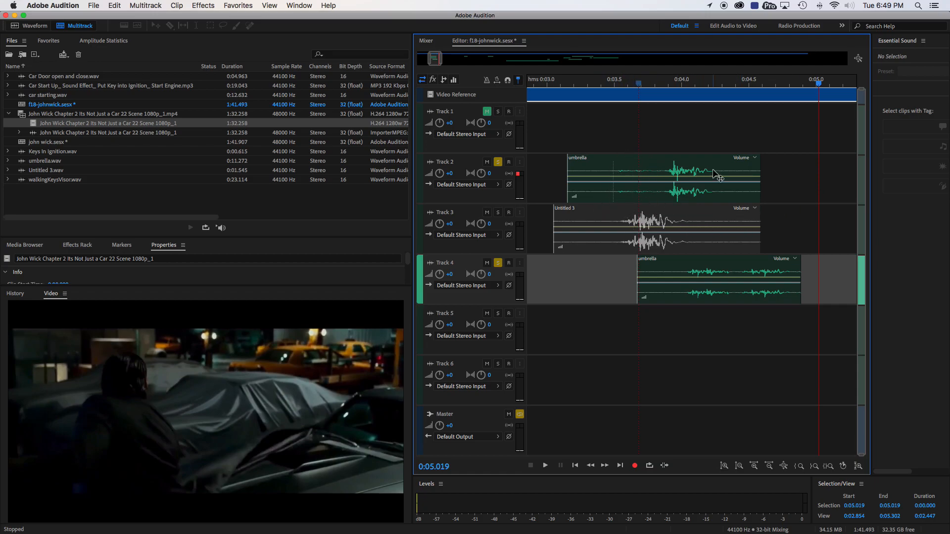
left_click(498, 162)
left_click(498, 263)
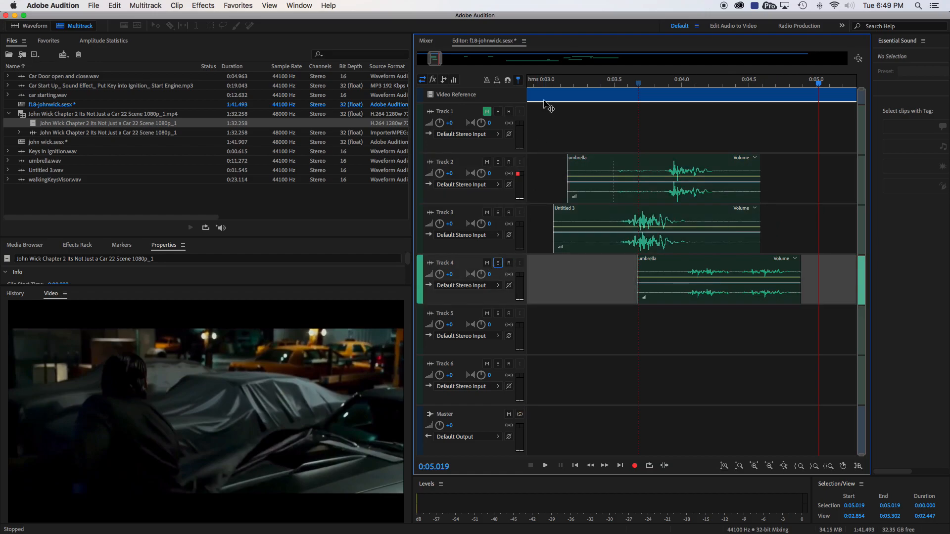
Step: Play all the layered sounds together from about 0:02.95 until past the end of the Track 4 umbrella clip
left_click(539, 83)
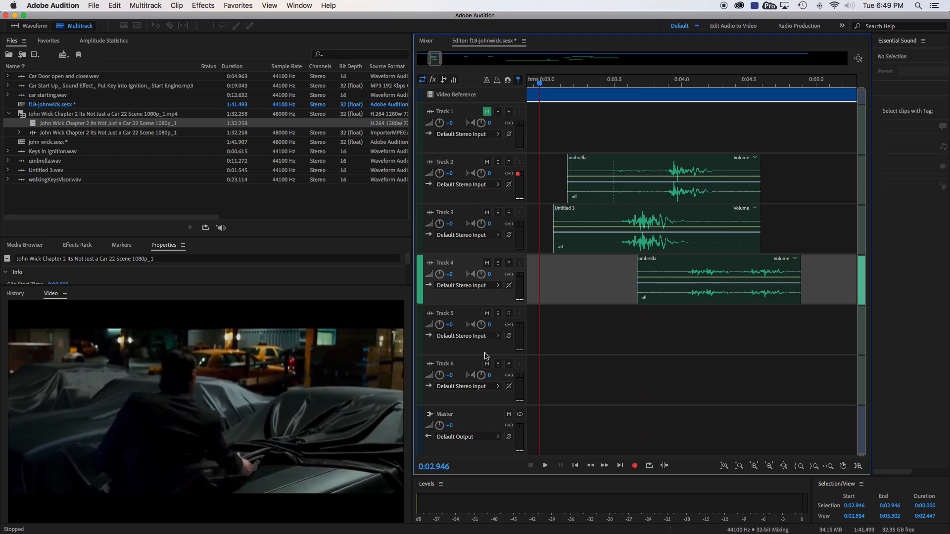
key("space")
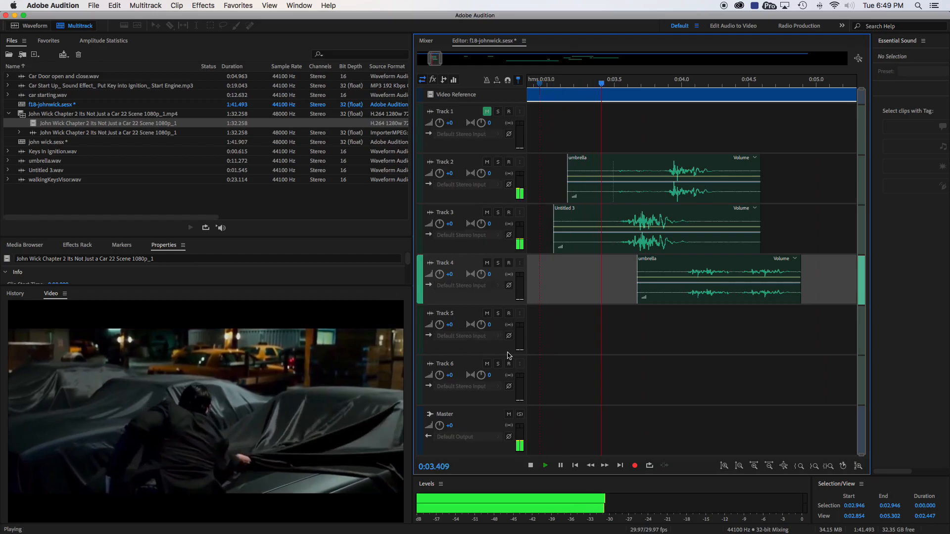
key("space")
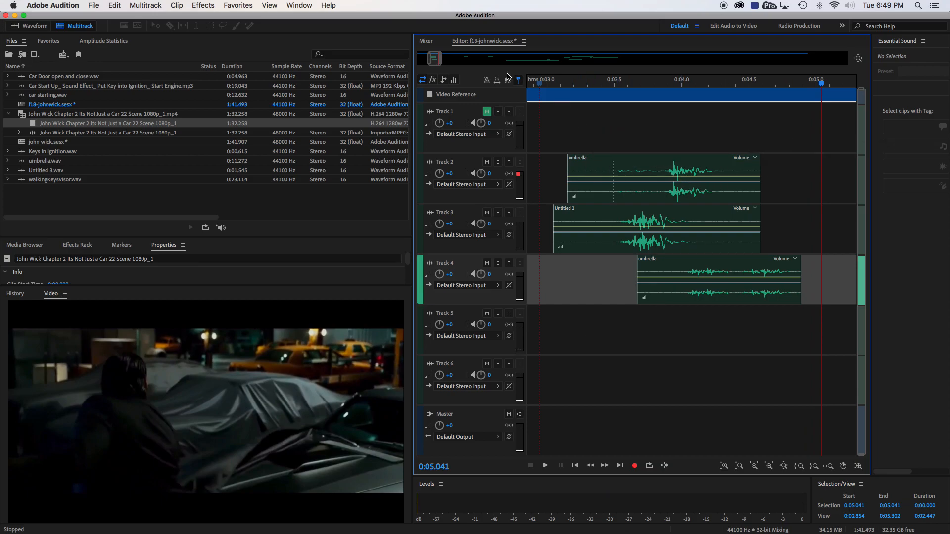
Step: Try recording in the multitrack session from about 0:05.04 without arming a track, and stop after a few seconds
left_click_drag(440, 58, 575, 73)
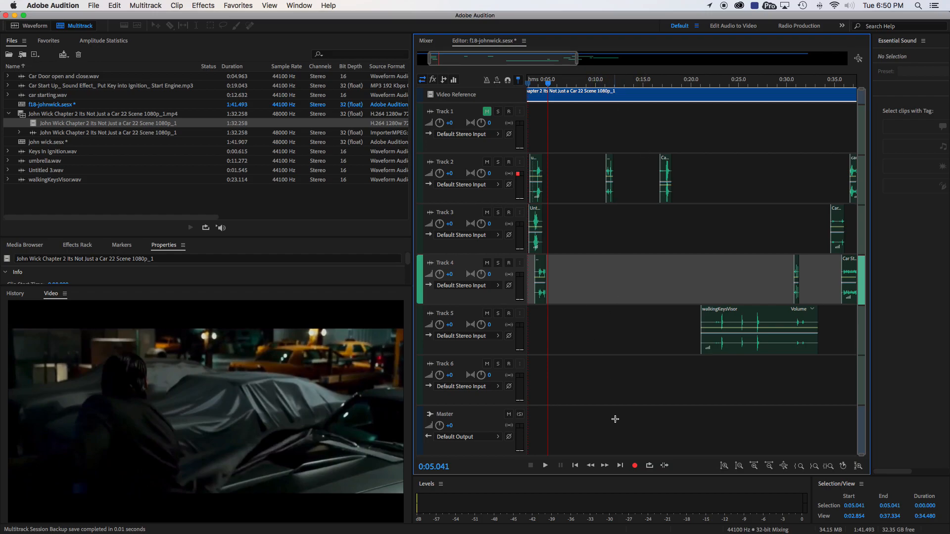
left_click(636, 466)
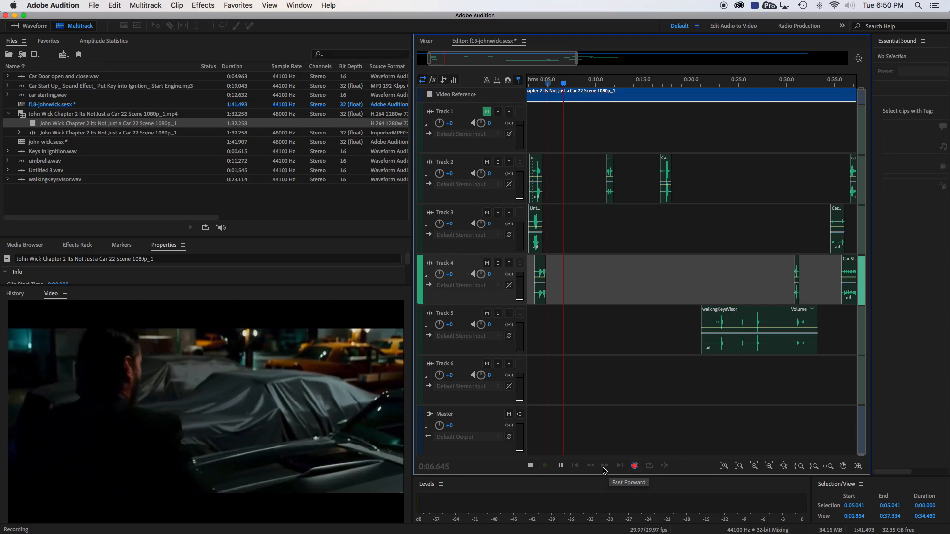
left_click(530, 465)
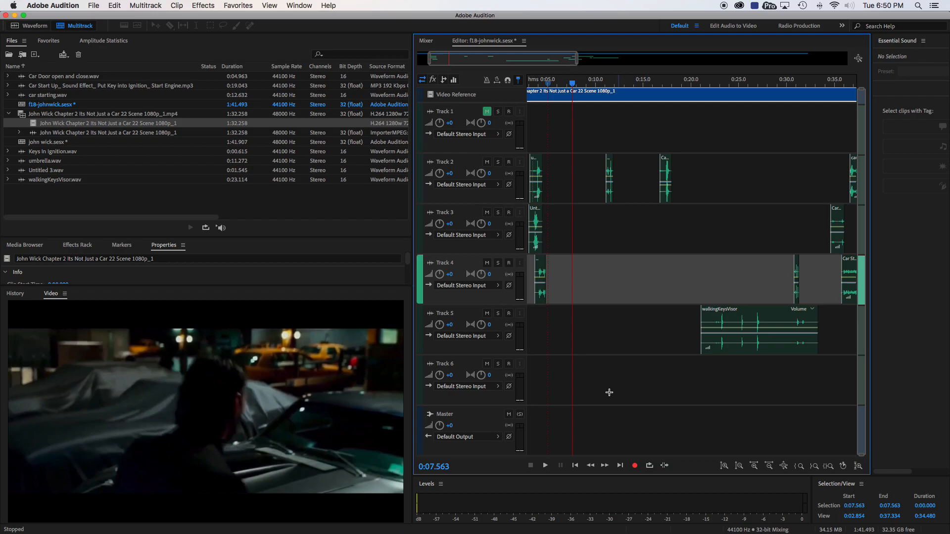
Step: Create a new stereo audio file named footsteps with a 44100 Hz sample rate and 32 (float) bit depth
left_click(94, 6)
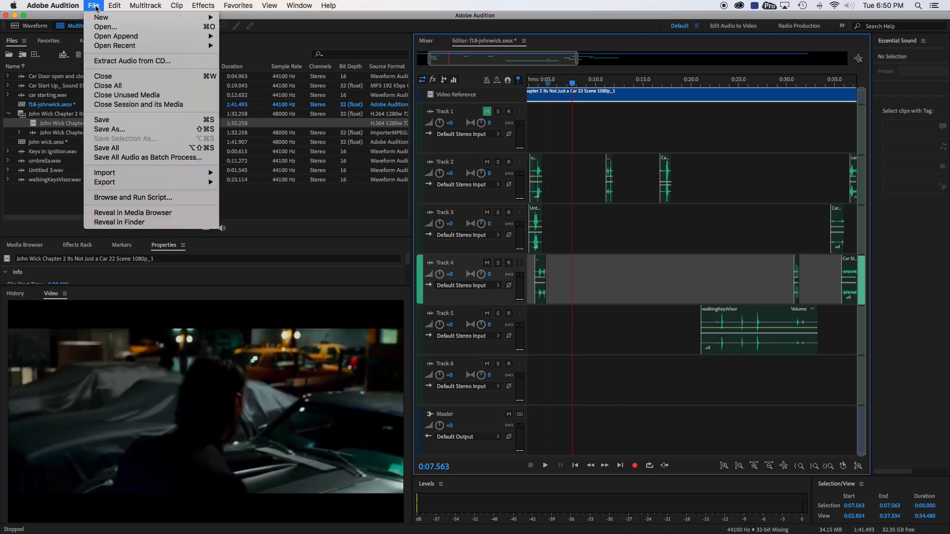
mouse_move(94, 18)
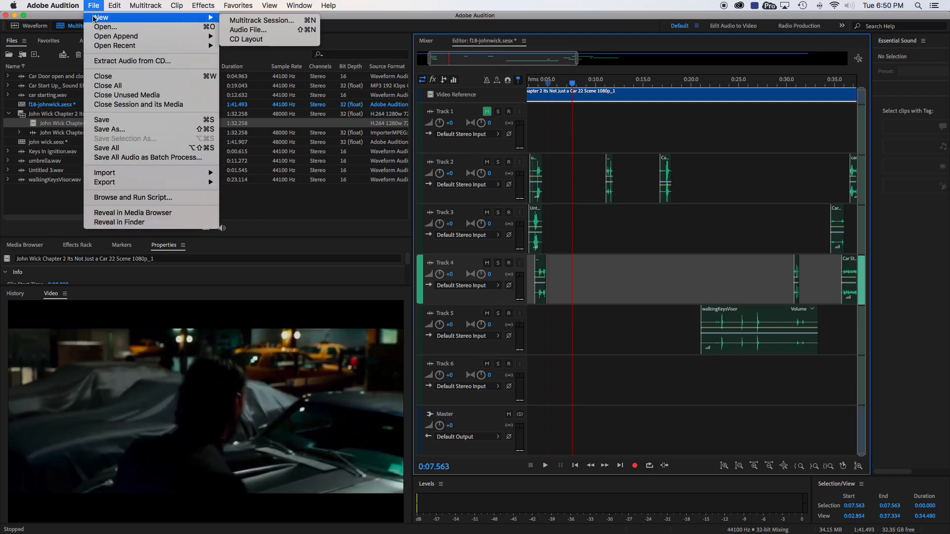
left_click(247, 29)
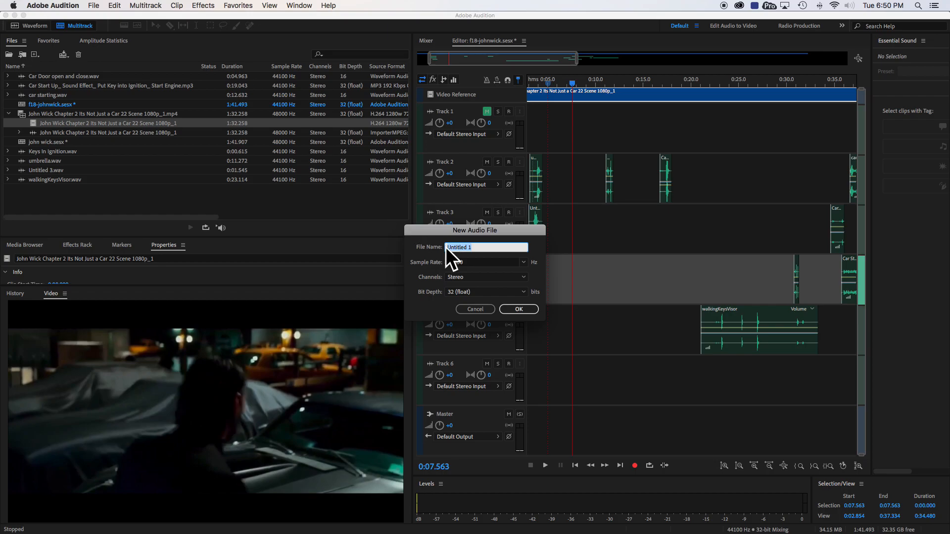
type("footsteps")
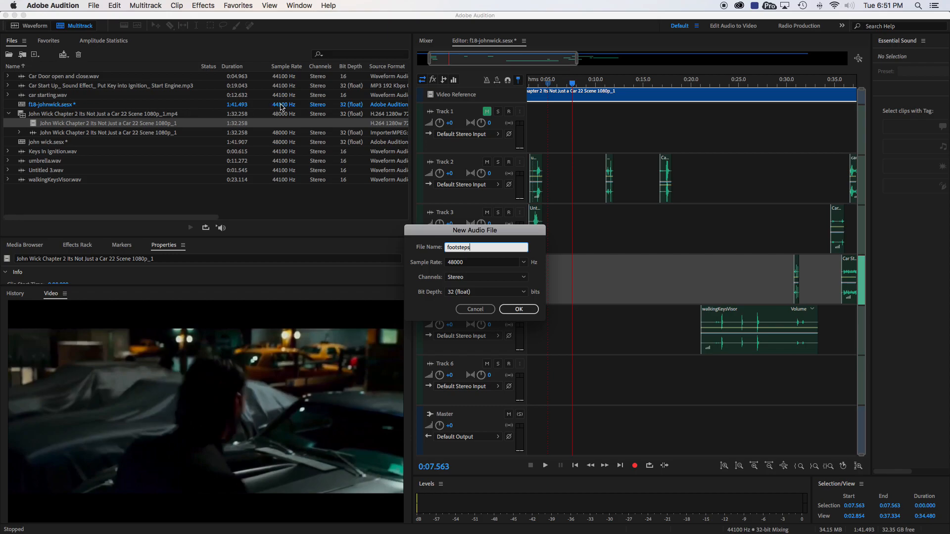
left_click(525, 264)
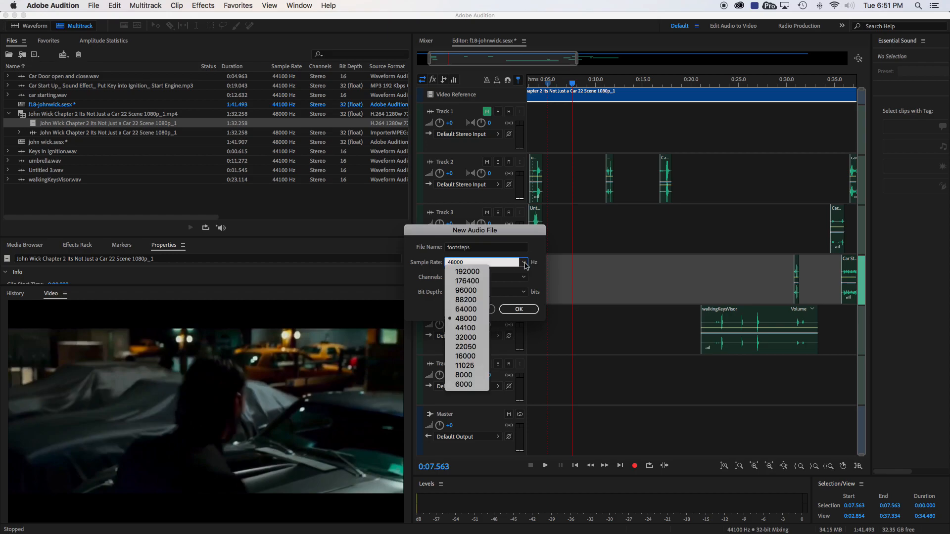
left_click(472, 327)
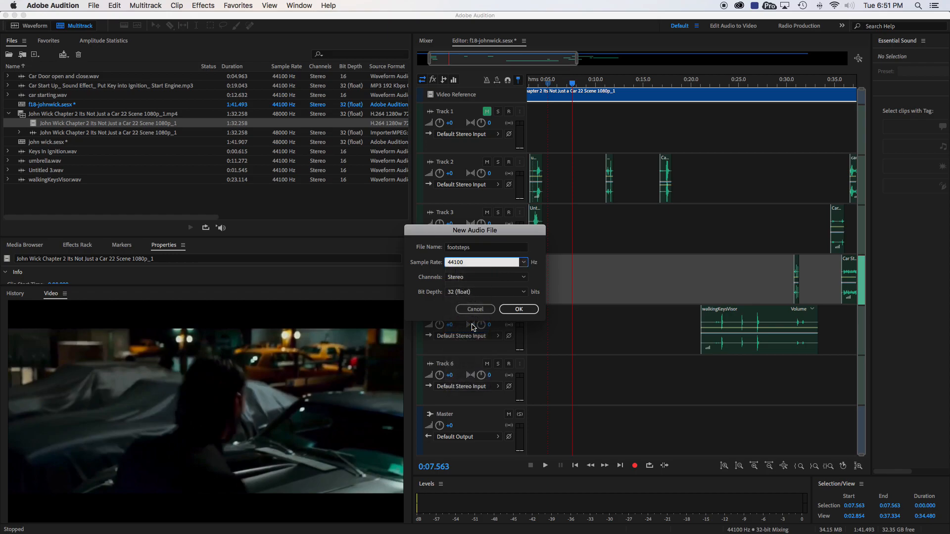
left_click(518, 310)
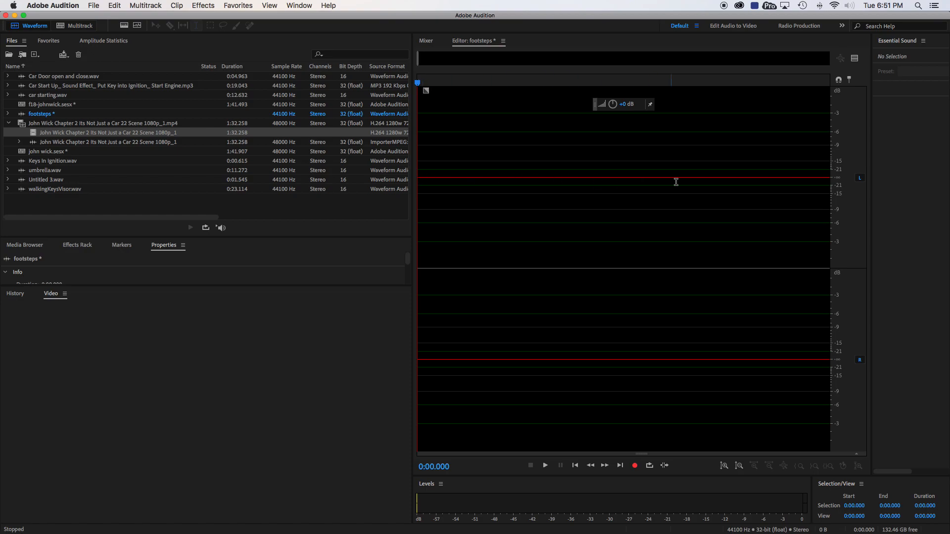
Step: Record about 17 seconds of footsteps into the empty footsteps file and stop the recording
left_click(635, 466)
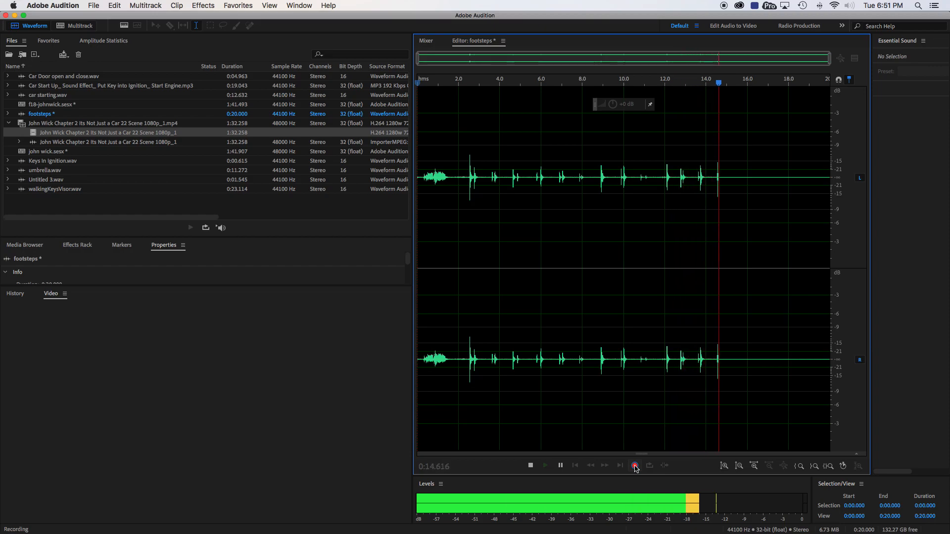
left_click(531, 465)
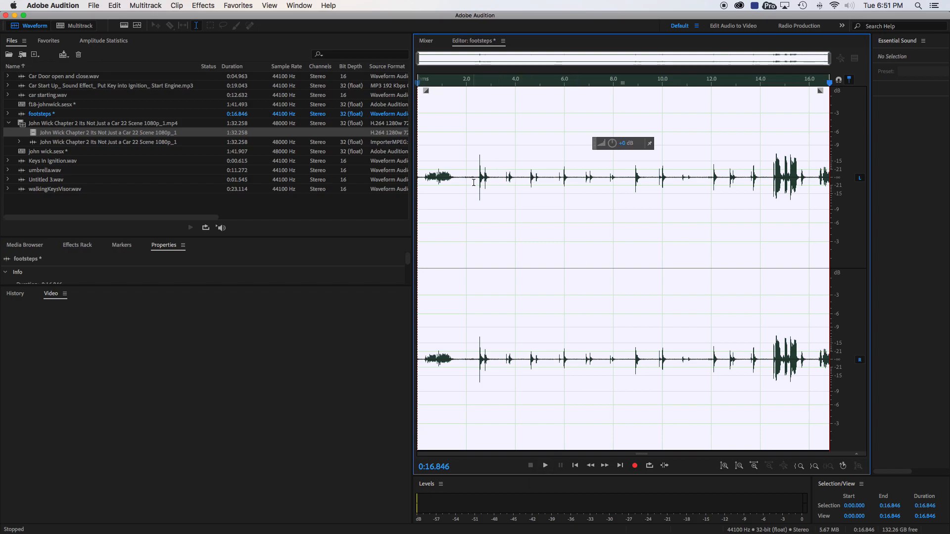
Step: Delete the first 2.08 seconds of the footsteps recording and the loud noise after the last footstep at the end
left_click_drag(466, 180, 378, 176)
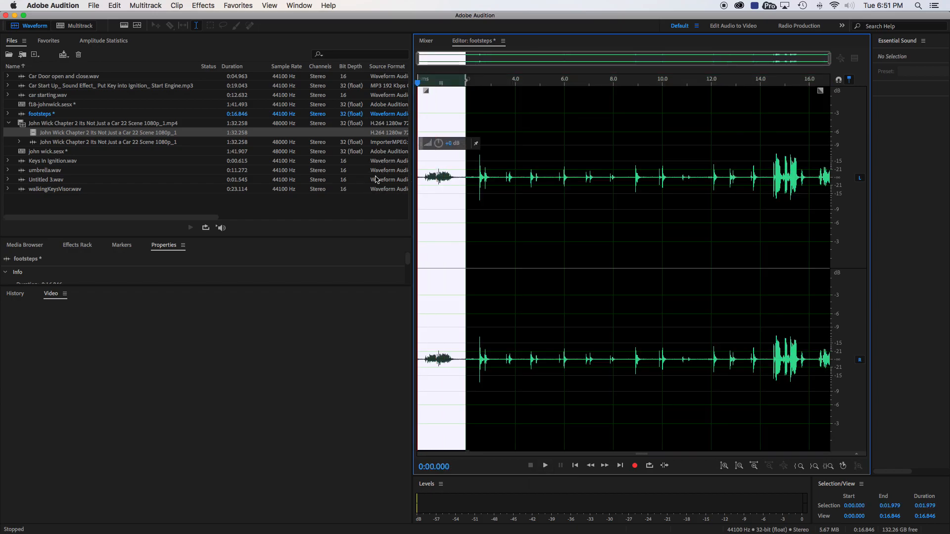
left_click(433, 175)
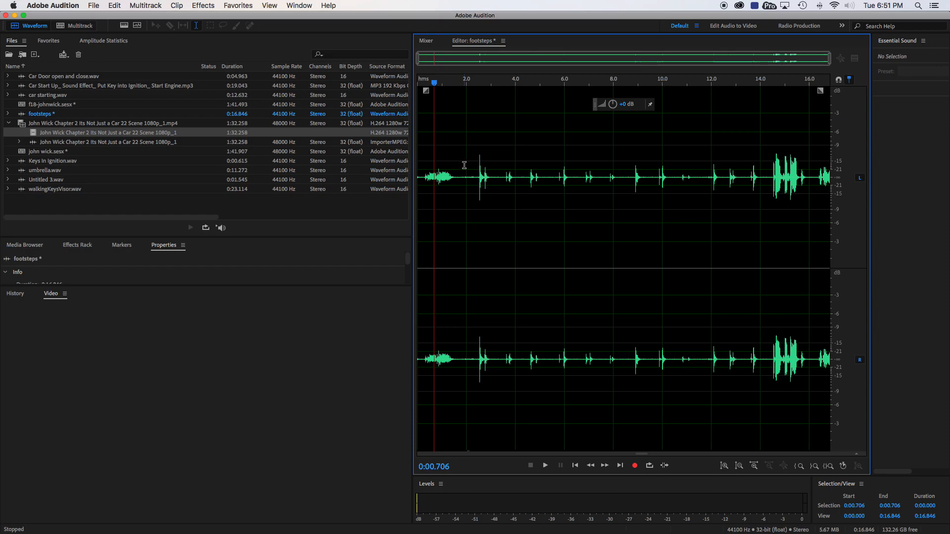
left_click_drag(468, 166, 402, 171)
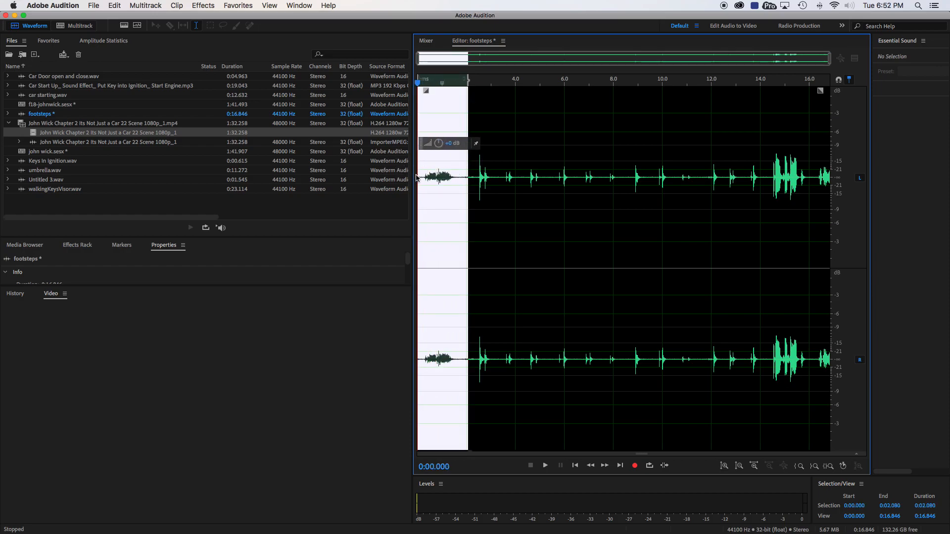
key("Delete")
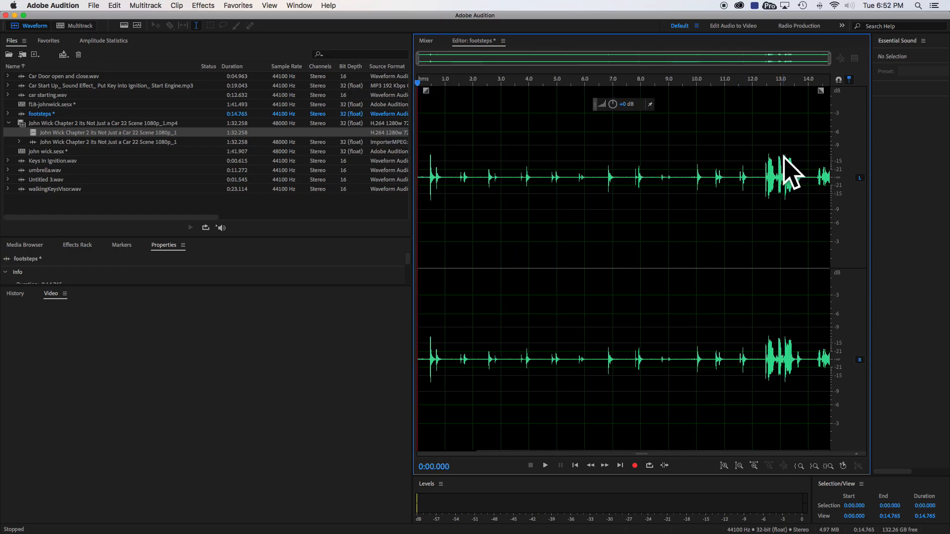
left_click_drag(758, 171, 856, 188)
key("Delete")
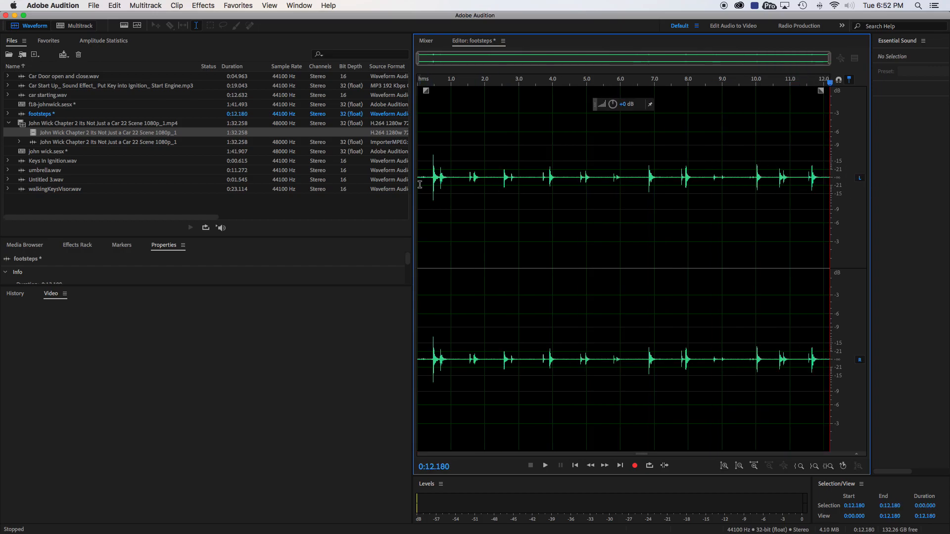
Step: Amplify the recording from 0:00.073 to its end, and play it back from 0:00.146 for several seconds
left_click_drag(420, 182, 893, 223)
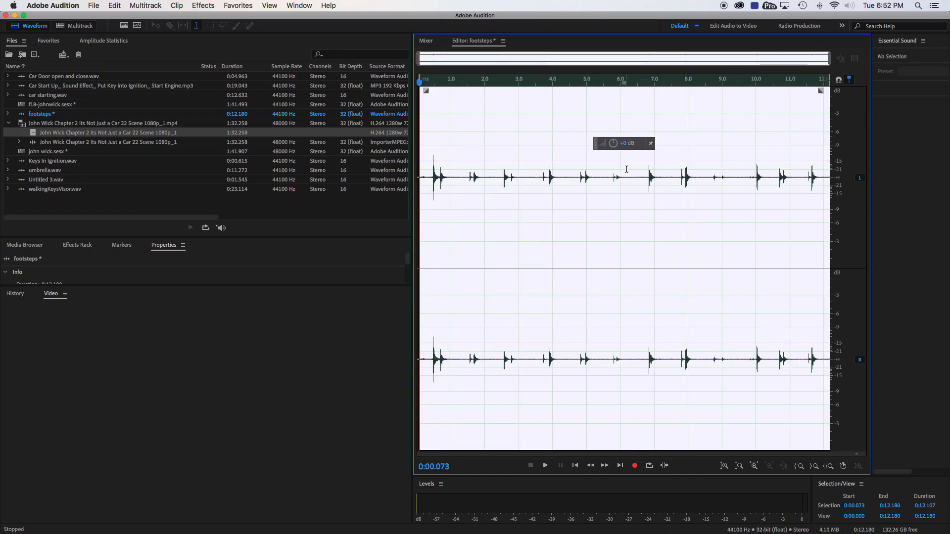
left_click_drag(623, 143, 635, 143)
left_click(423, 147)
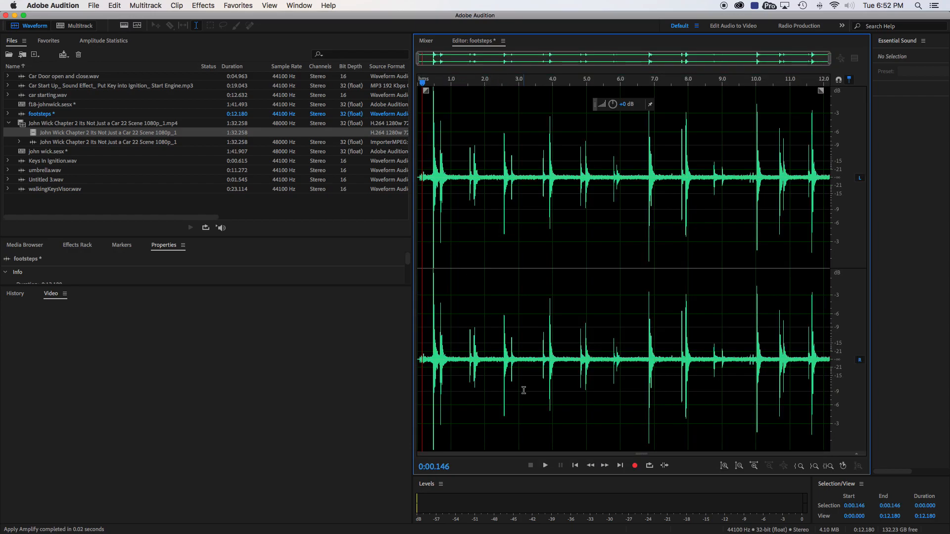
left_click(544, 466)
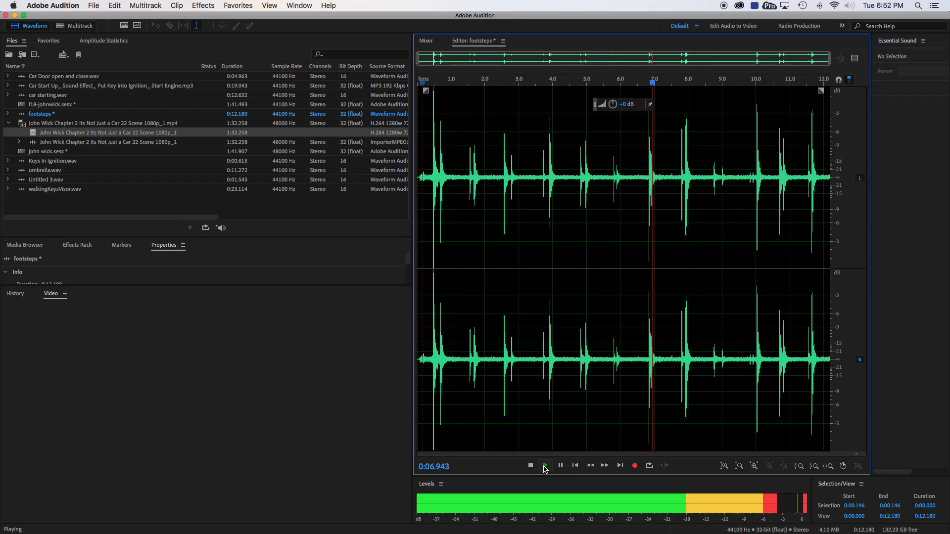
left_click(530, 465)
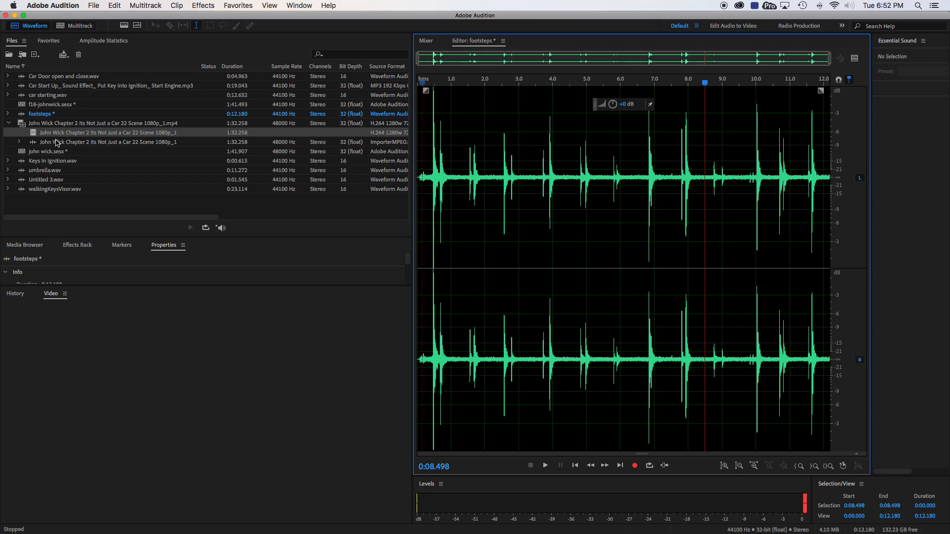
Step: Open the f18-johnwick.sesx session and place the footsteps file on Track 1 at about 0:05.3
left_click(50, 105)
double_click(56, 105)
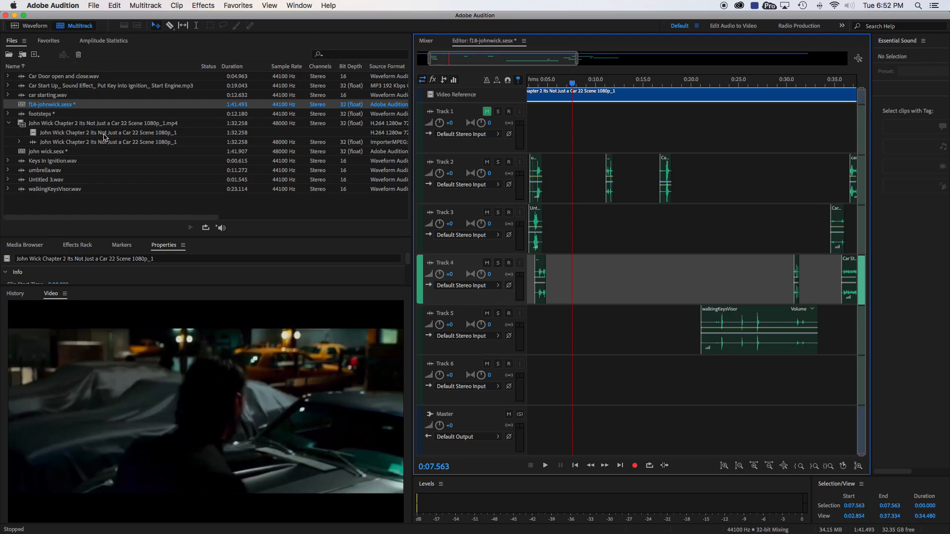
left_click(41, 115)
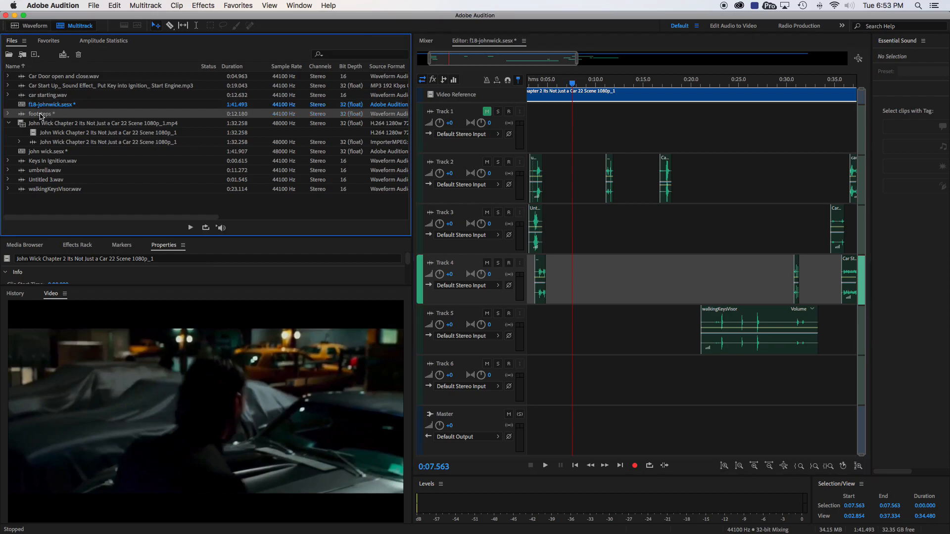
left_click_drag(38, 117, 549, 128)
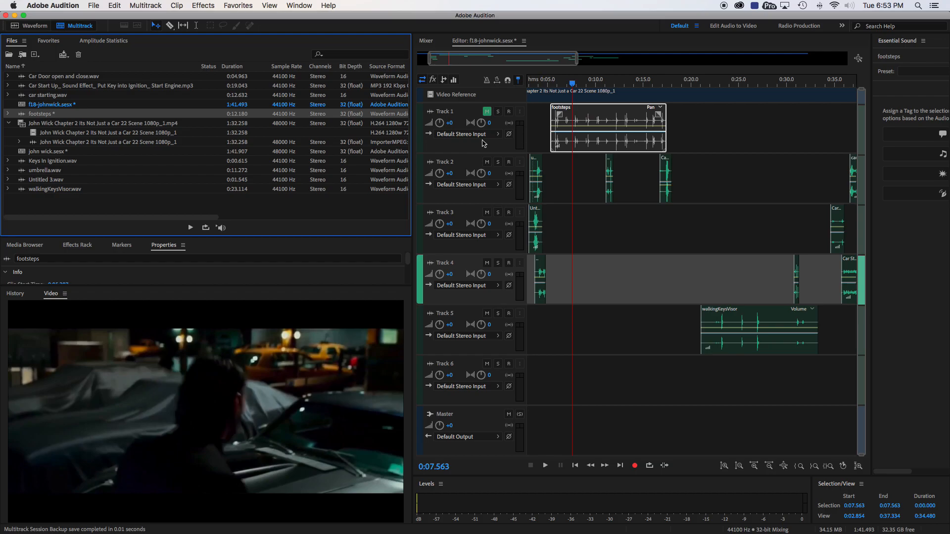
Step: Play the session with the video from 0:06.219 to about 0:10.5
left_click(567, 84)
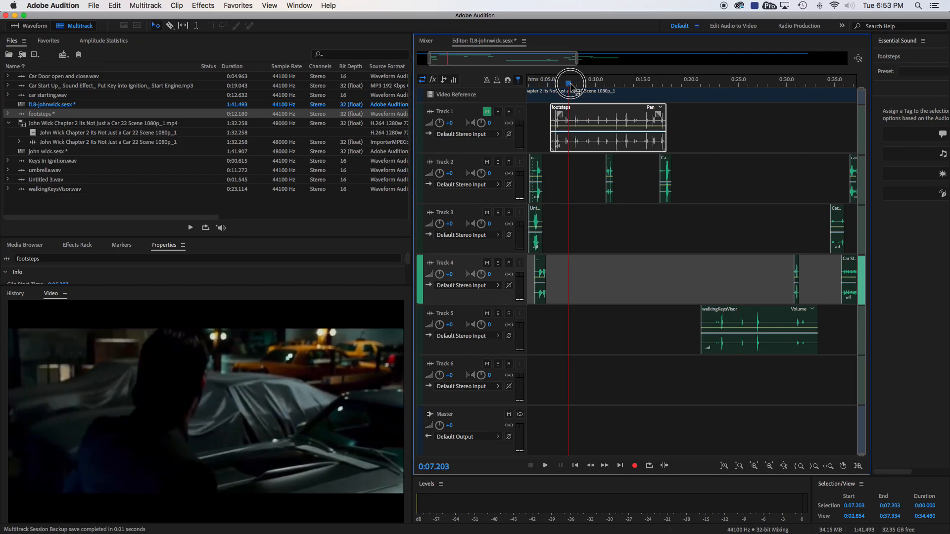
left_click_drag(568, 85, 561, 84)
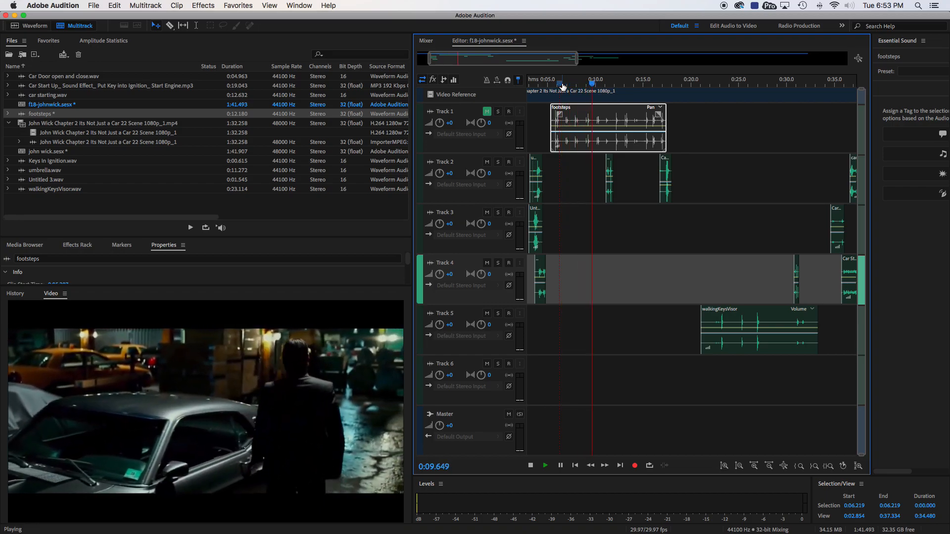
key("space")
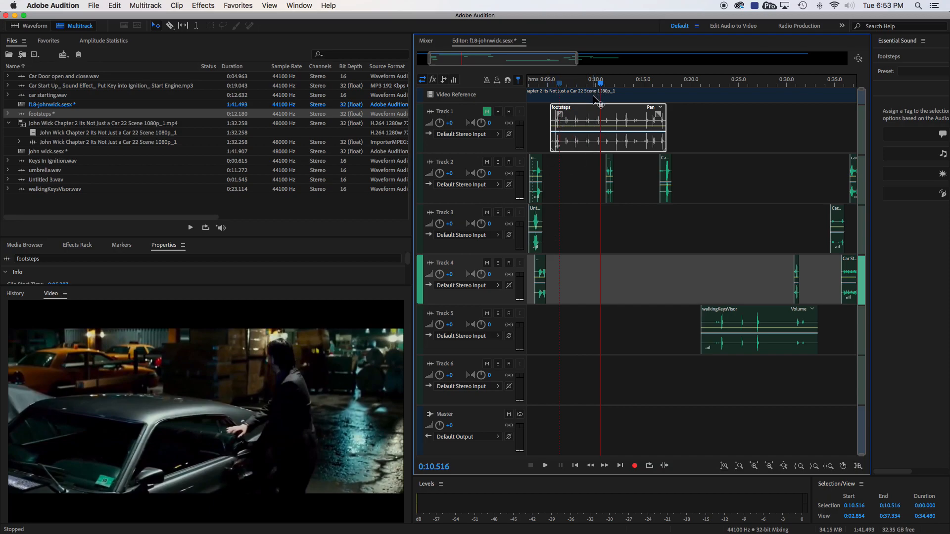
Step: Trim the end of the footsteps clip on Track 1 back to about 0:10.9
left_click(555, 82)
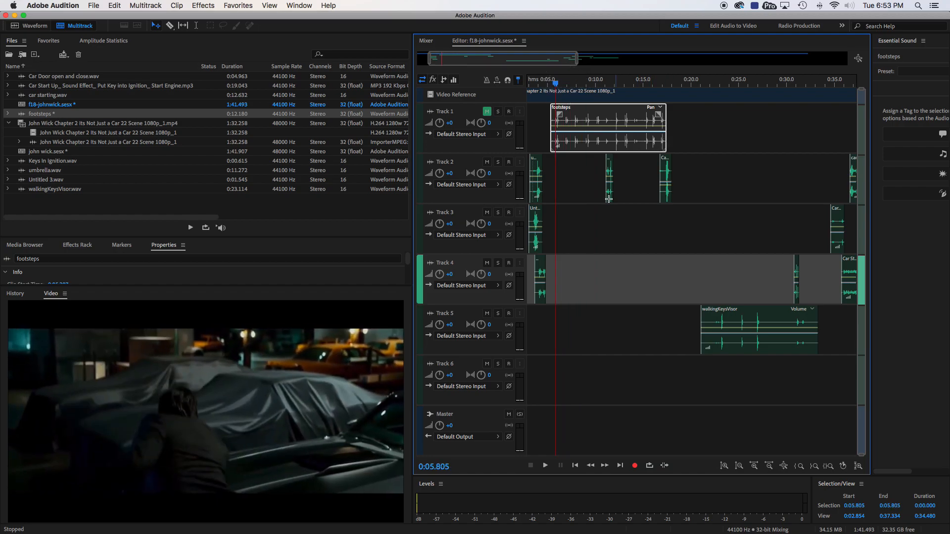
left_click_drag(576, 59, 521, 56)
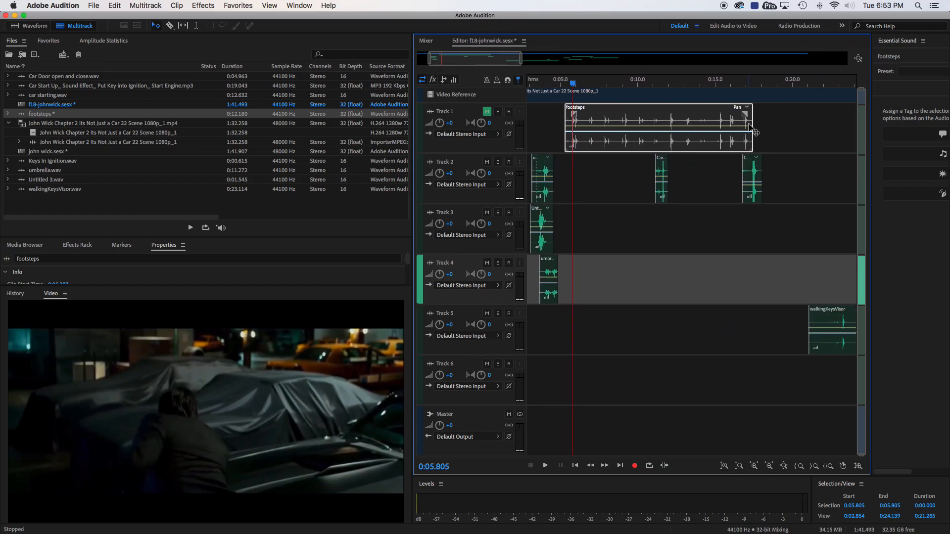
left_click_drag(749, 124, 651, 121)
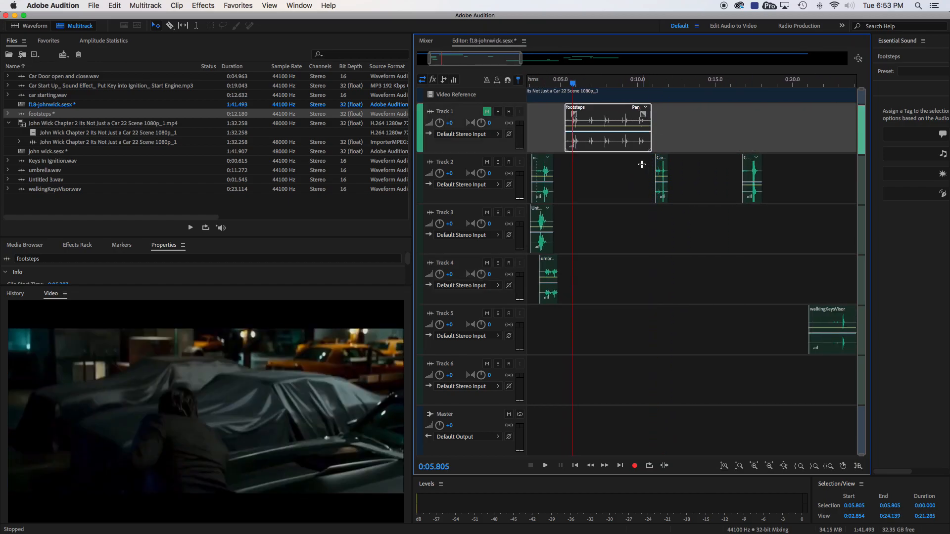
Step: Open the trimmed footsteps clip in the waveform editor, view the full recording, and return to the multitrack session
double_click(612, 113)
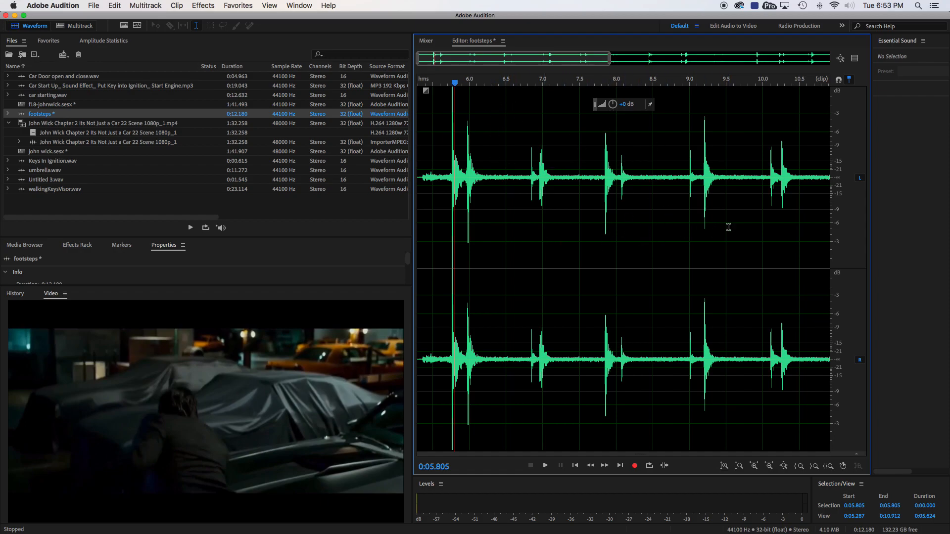
left_click_drag(611, 59, 825, 82)
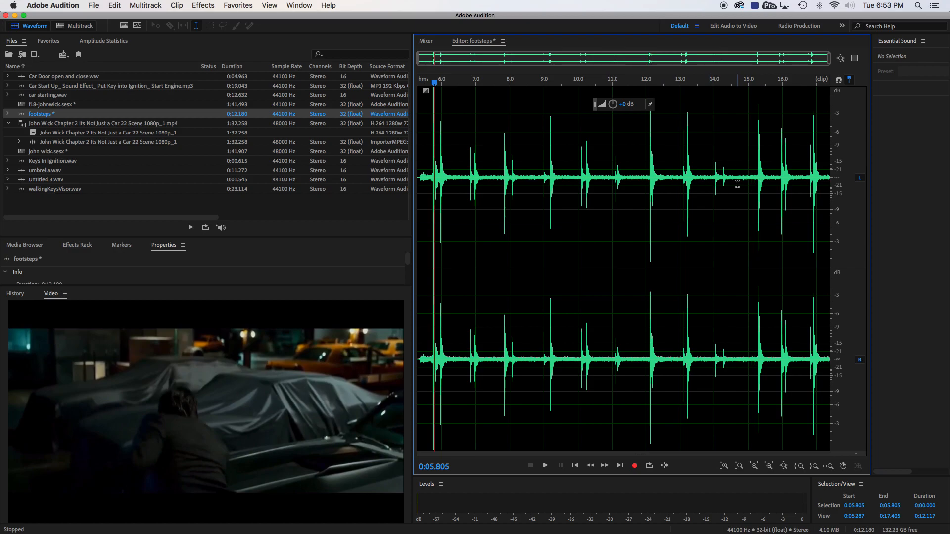
left_click(75, 27)
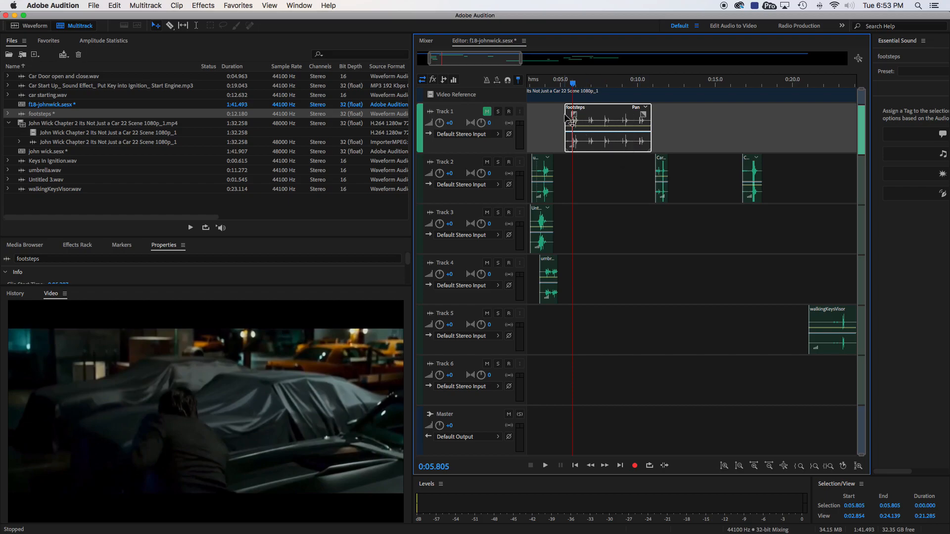
Step: Play the session from 0:05.539 to about 0:09.1 against the video
left_click(569, 85)
left_click(570, 87)
key("space")
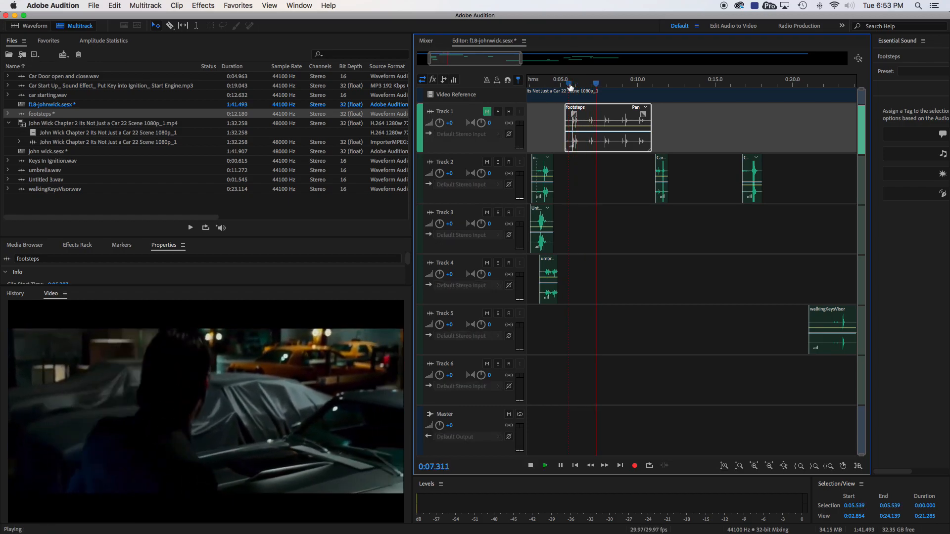
key("space")
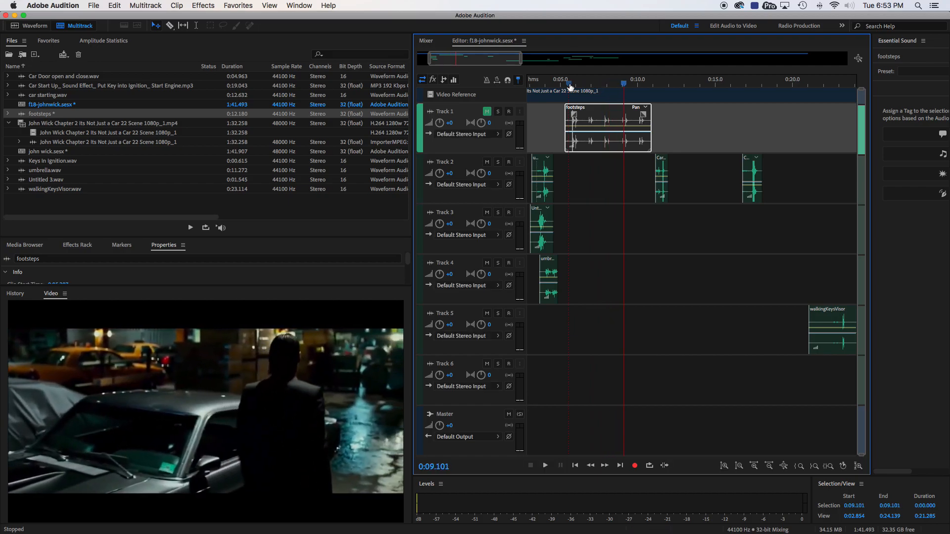
Step: Unmute Track 1 and play the footsteps with the video from 0:05.475
left_click(487, 112)
left_click_drag(624, 83, 568, 82)
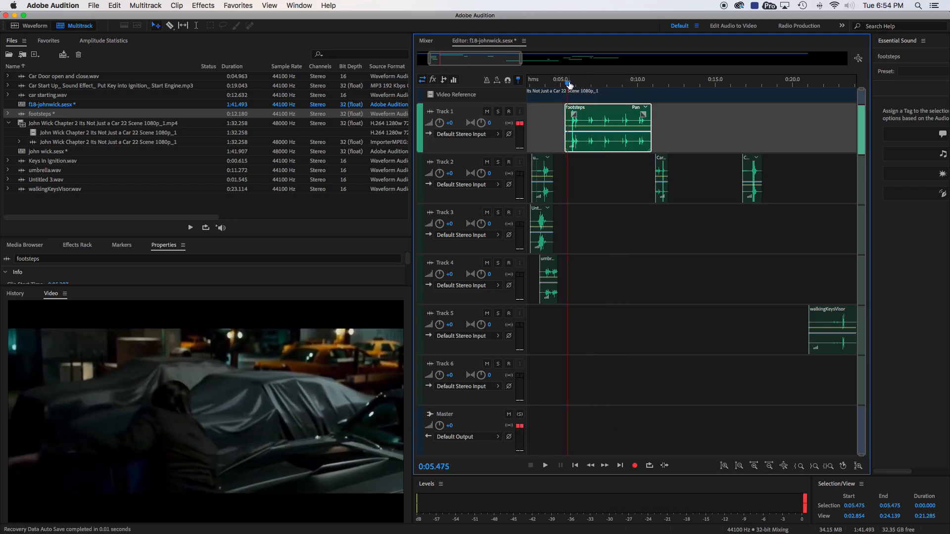
key("space")
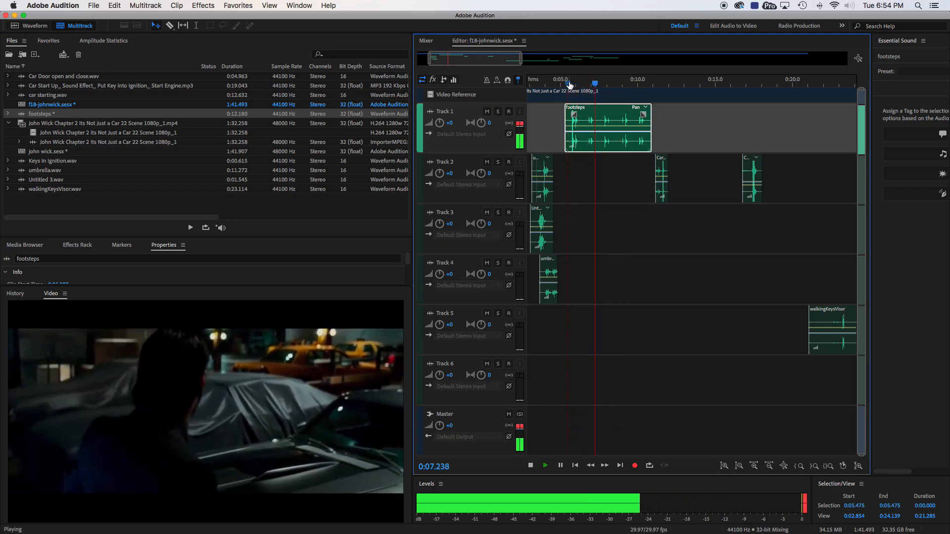
key("space")
Step: Move the Track 1 footsteps clip to start at about 0:07.1 and place the playhead at 0:08.319
left_click(568, 84)
left_click_drag(568, 84, 604, 89)
left_click_drag(607, 87, 613, 89)
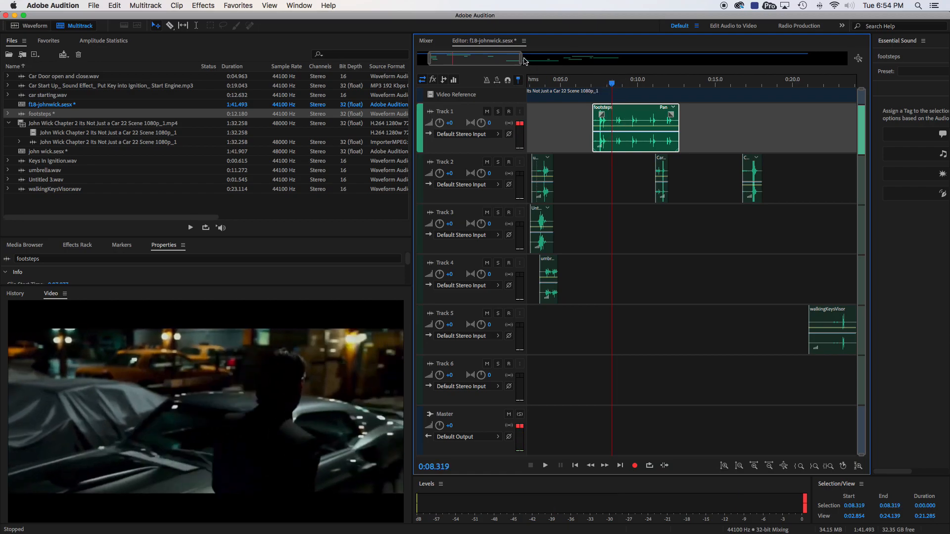
Step: Split the footsteps clip on Track 1 with the Razor tool at 0:07.957 and at about 0:08.5
left_click_drag(522, 61, 469, 58)
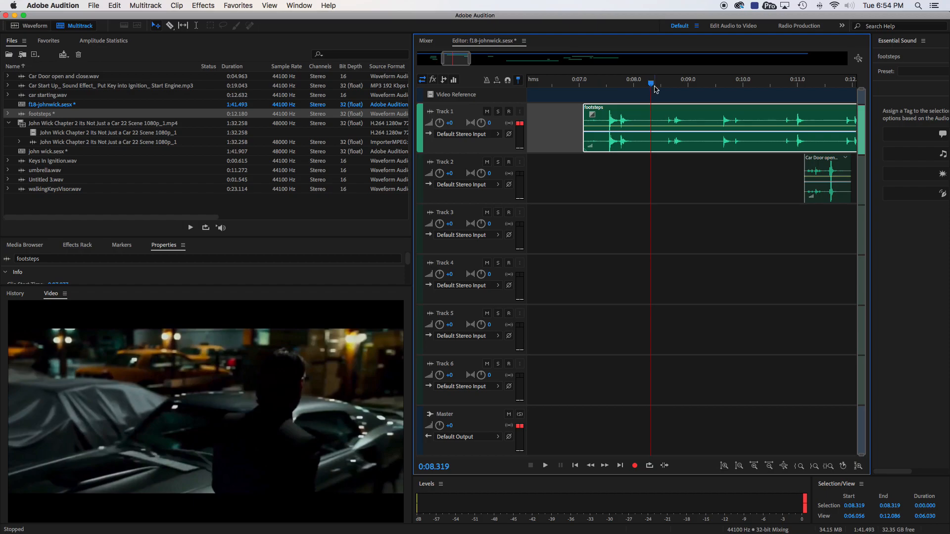
left_click_drag(651, 87, 631, 82)
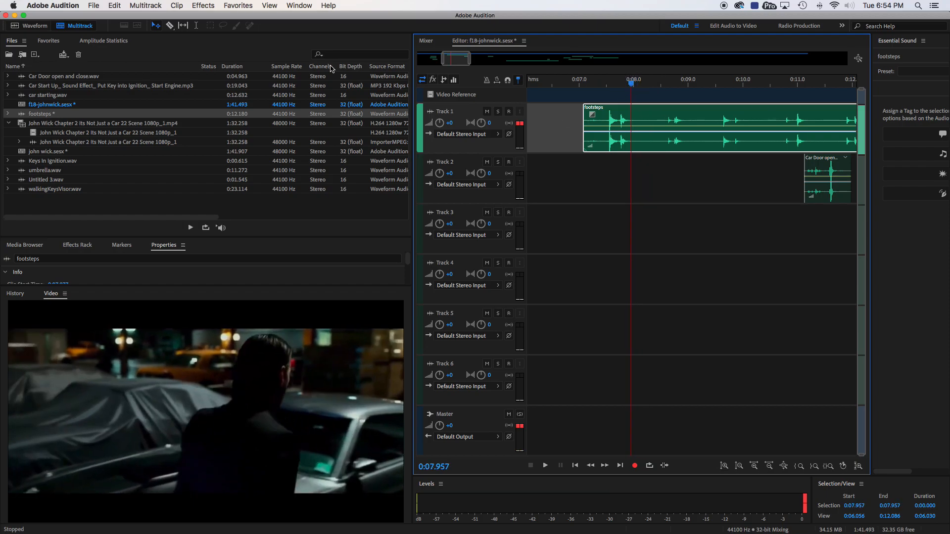
left_click(170, 26)
left_click(631, 116)
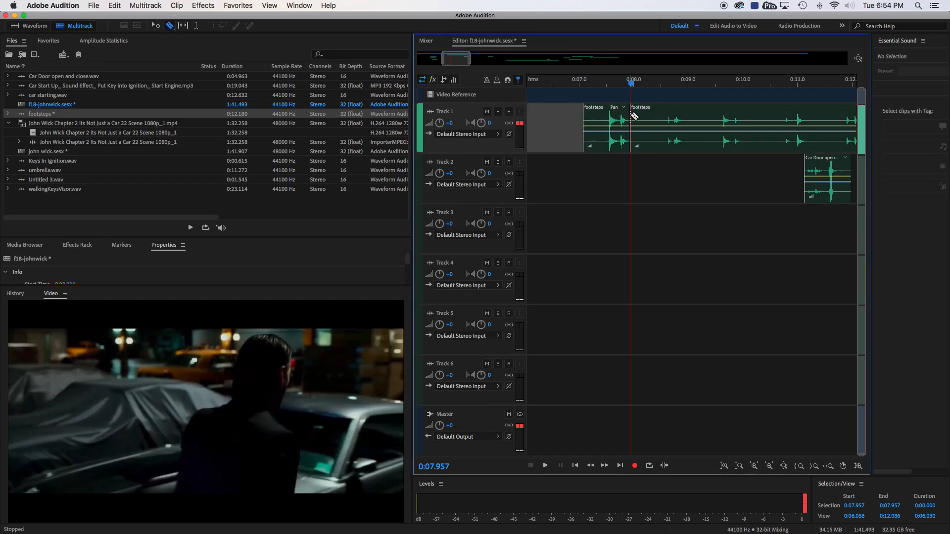
left_click(661, 121)
Step: Delete the short silent segment between the two splits in the footsteps clip on Track 1
left_click(155, 27)
left_click(640, 123)
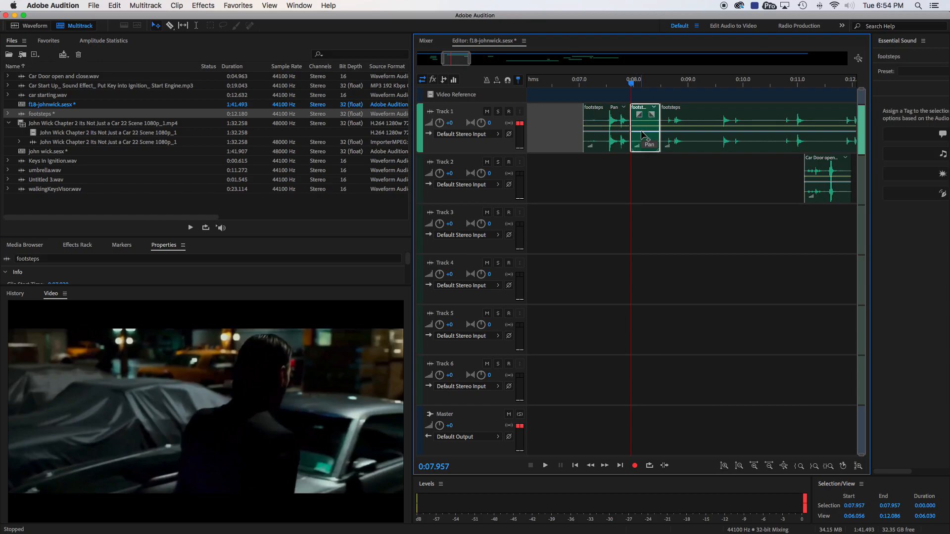
key("Delete")
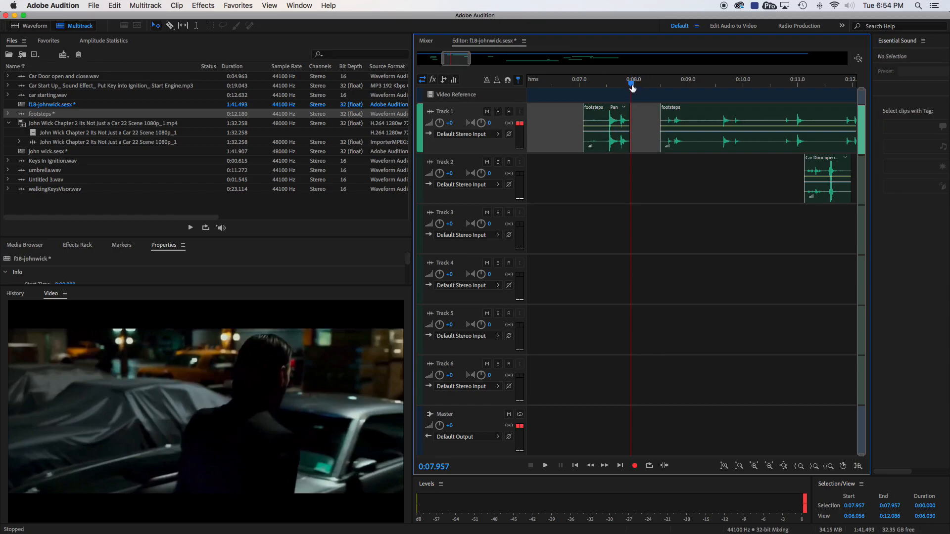
Step: Place the playhead at 0:08.211 and move the remaining footsteps segment earlier so it starts at about 0:08.0
mouse_move(631, 85)
left_mouse_down()
mouse_move(601, 85)
mouse_move(646, 88)
left_mouse_up()
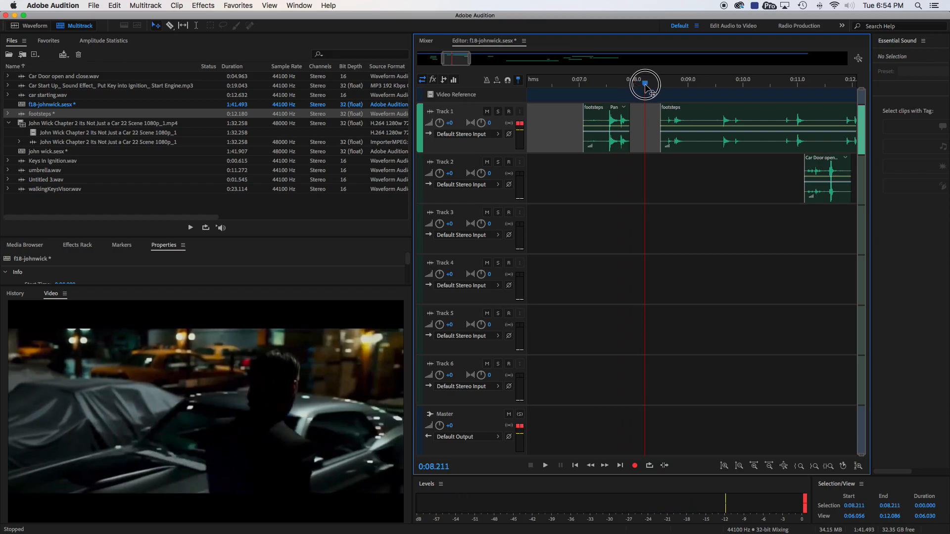
left_click_drag(707, 121, 680, 118)
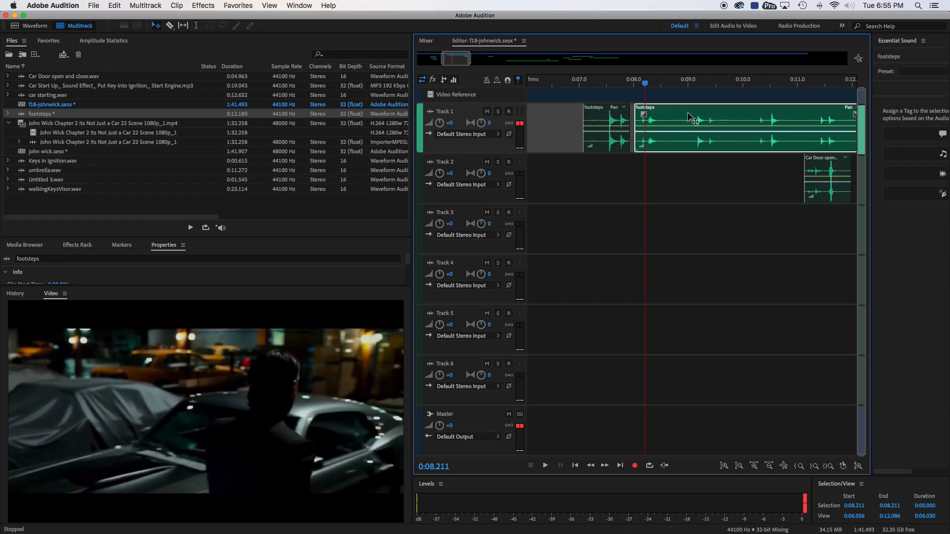
Step: Place the playhead at 0:08.863 and split the second footsteps clip on Track 1 there
left_click_drag(645, 86, 681, 88)
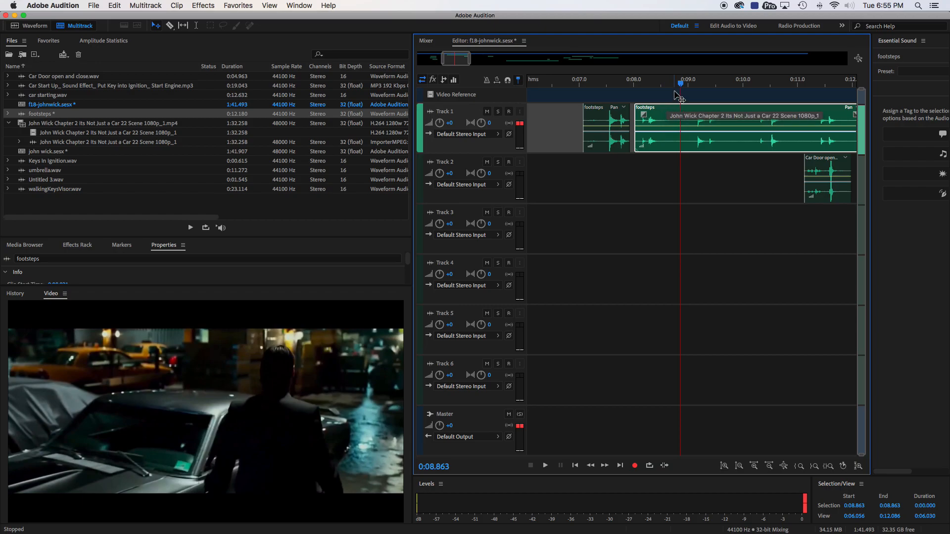
key("super+k")
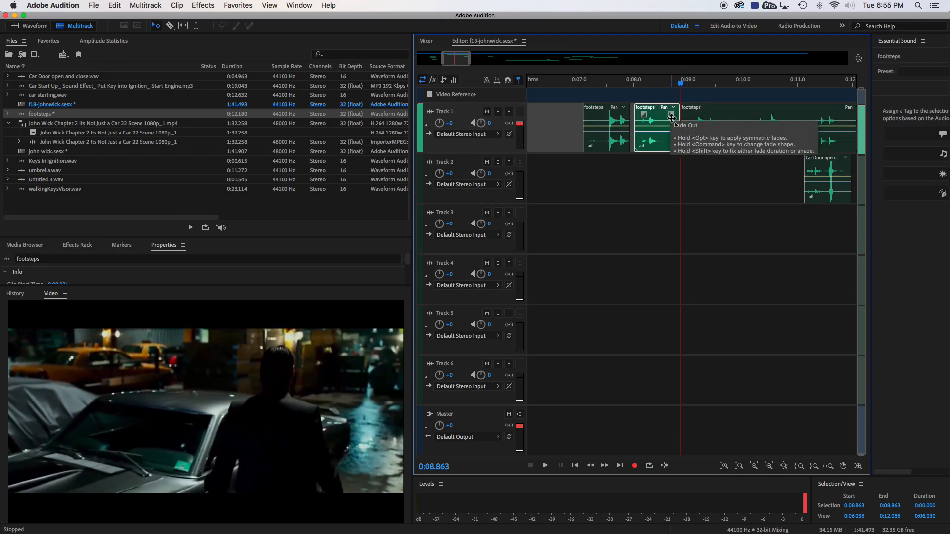
left_click_drag(681, 123, 664, 120)
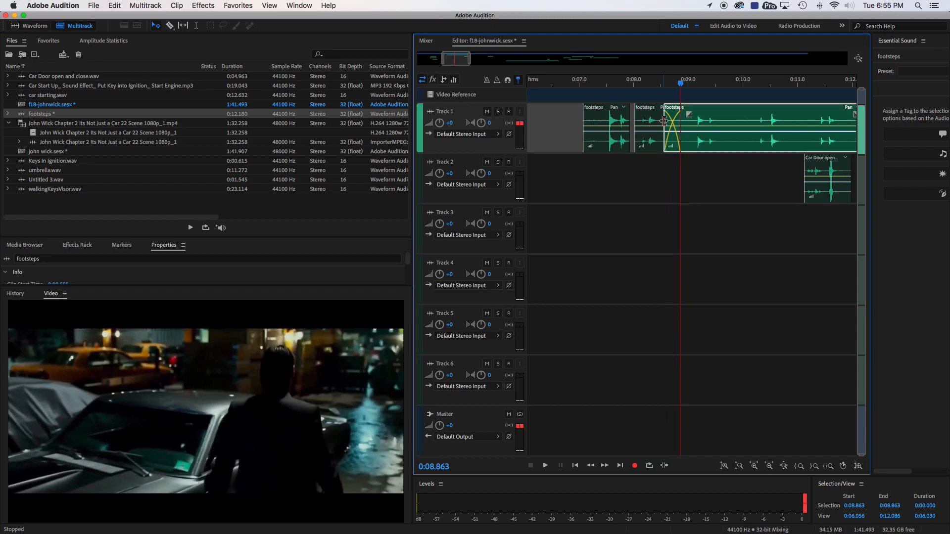
key("super+z")
Step: Split the second footsteps clip again at 0:08.555 and delete the short piece between the two cuts
left_click_drag(681, 82, 665, 84)
left_click(659, 118)
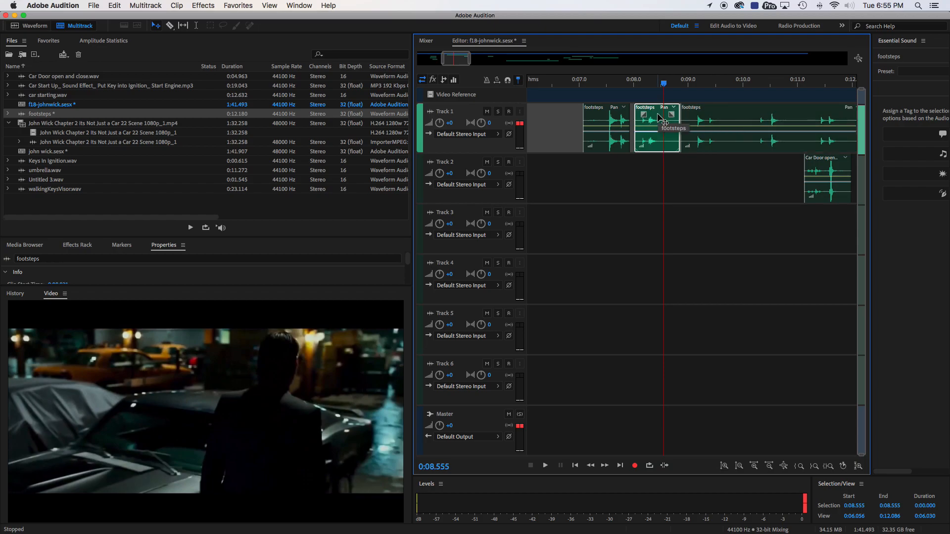
key("super+k")
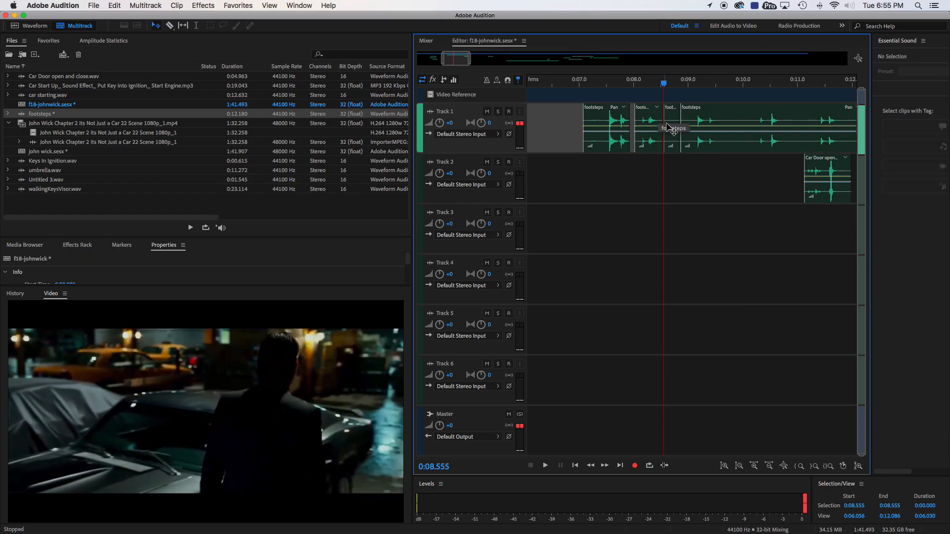
left_click(670, 127)
key("Delete")
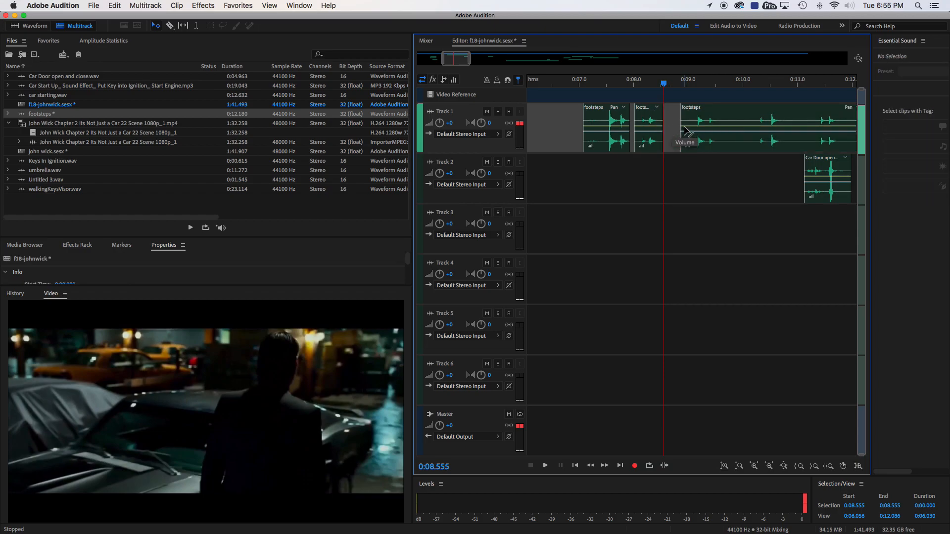
Step: Trim the start of the last footsteps clip to about 0:09.0, then move it earlier to start at about 0:08.6
left_click_drag(681, 130, 689, 130)
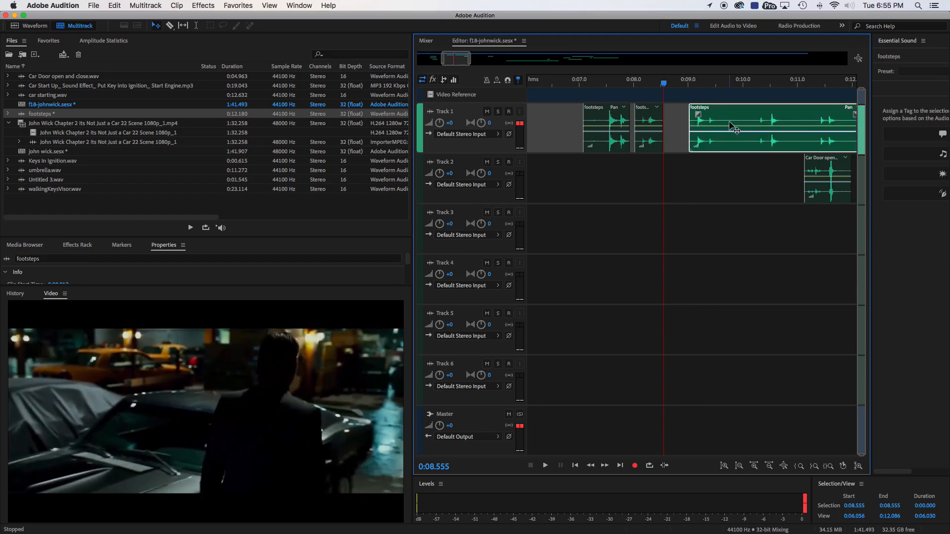
mouse_move(664, 83)
left_mouse_down()
mouse_move(632, 83)
mouse_move(677, 84)
left_mouse_up()
left_click_drag(730, 121, 707, 117)
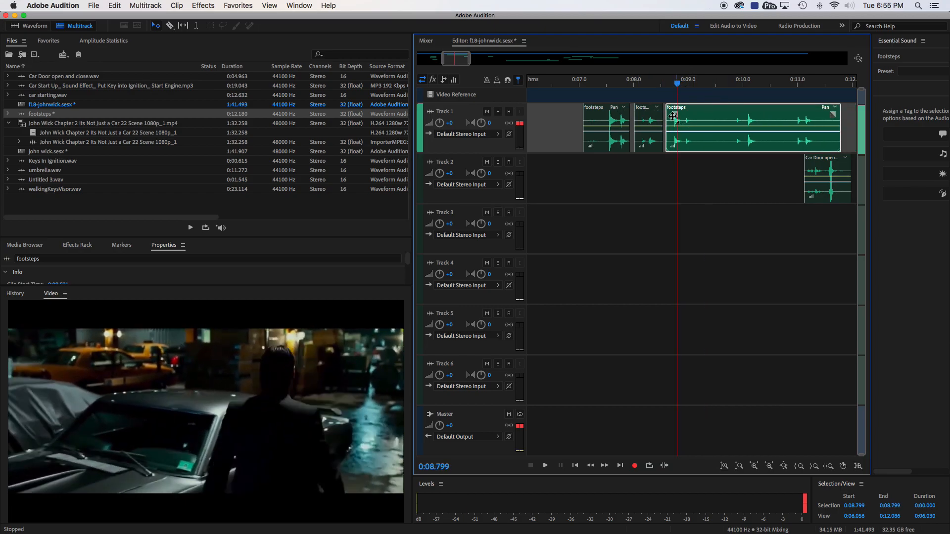
Step: Play the footsteps against the video from about 0:07.0 and delete the first footsteps clip on Track 1
left_click(581, 84)
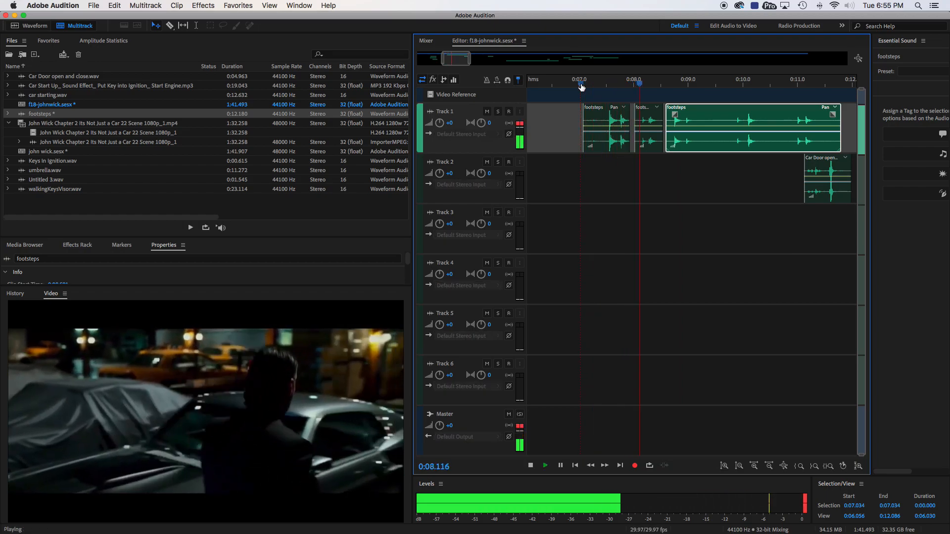
key("space")
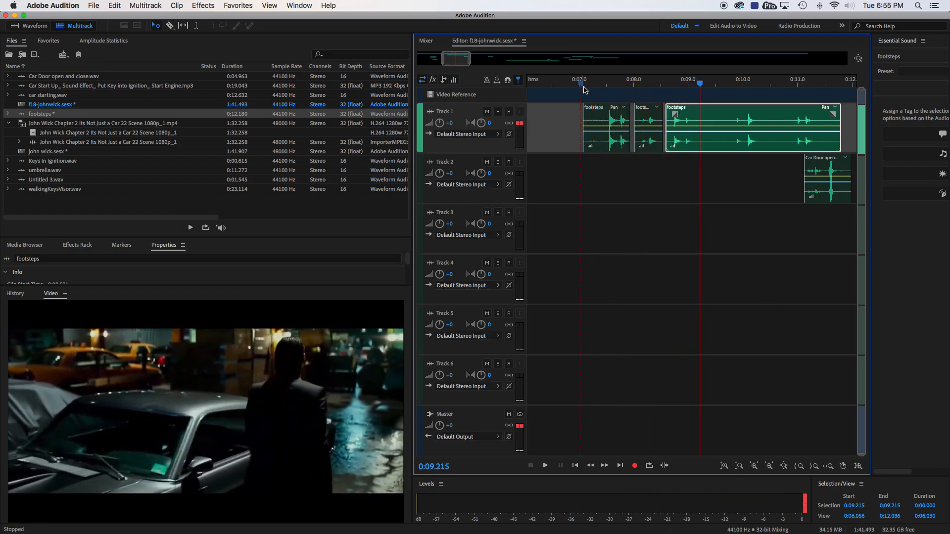
left_click_drag(580, 83, 602, 83)
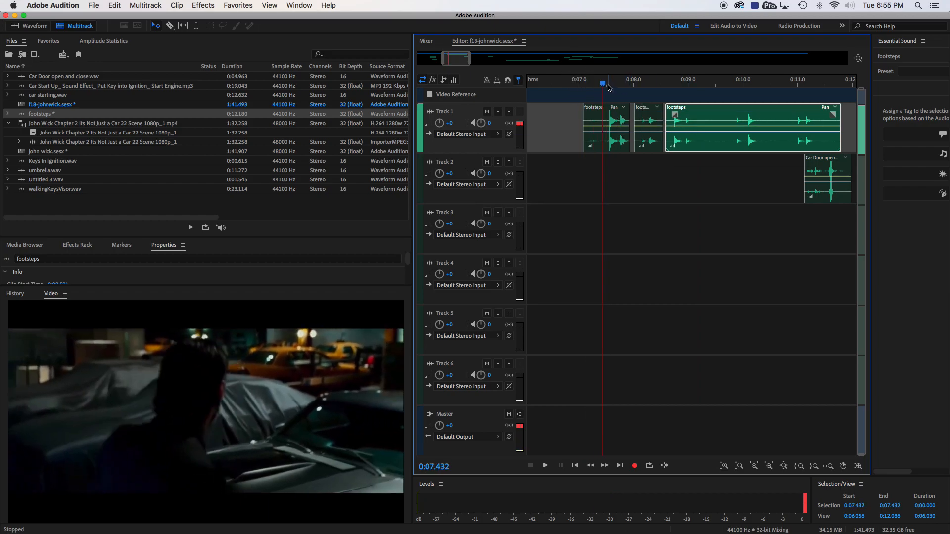
left_click(587, 84)
key("space")
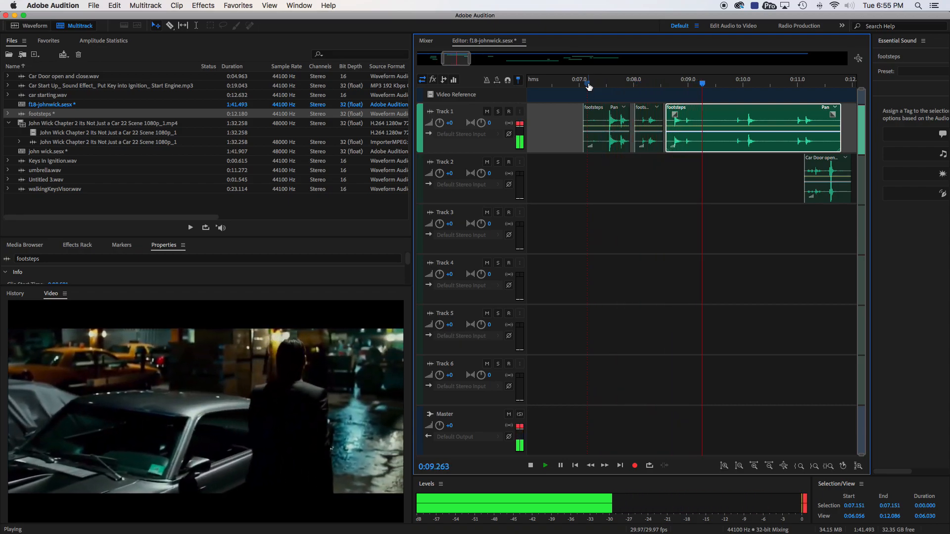
key("space")
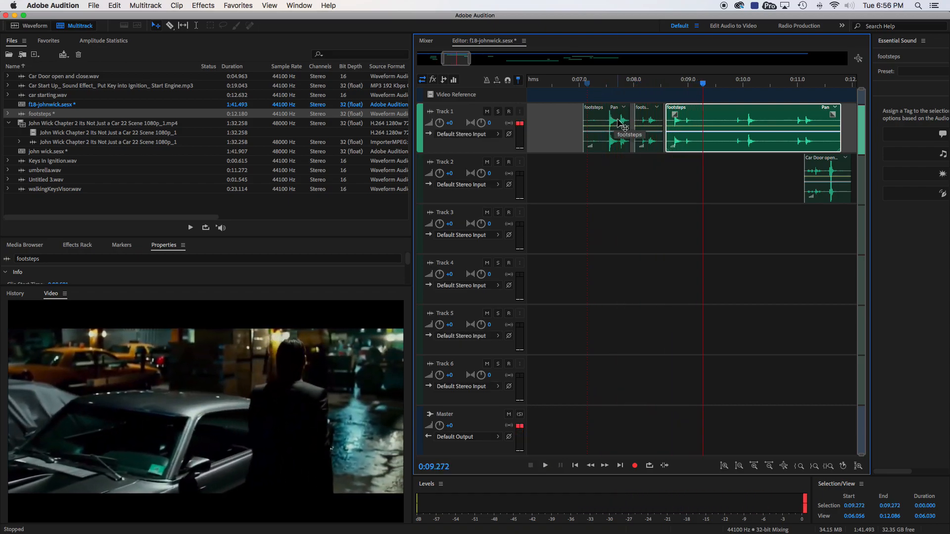
left_click(603, 124)
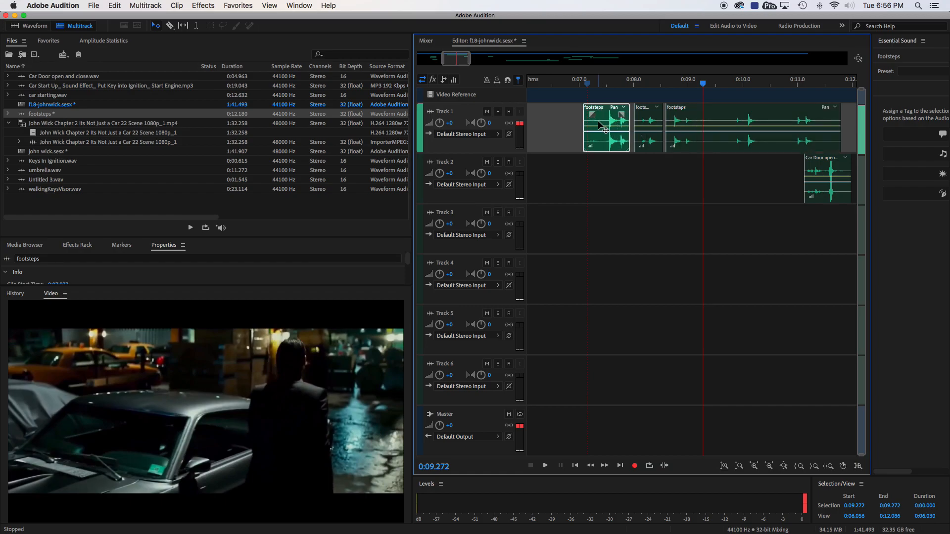
key("Delete")
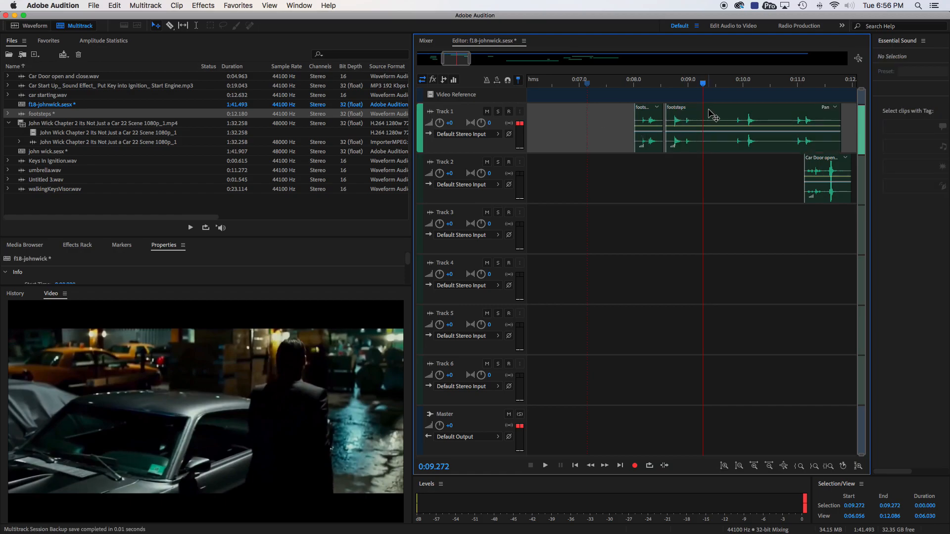
Step: Place the playhead at 0:10.810 and split the last footsteps clip on Track 1 there
left_click_drag(703, 85, 787, 85)
key("space")
key("space")
key("space")
key("space")
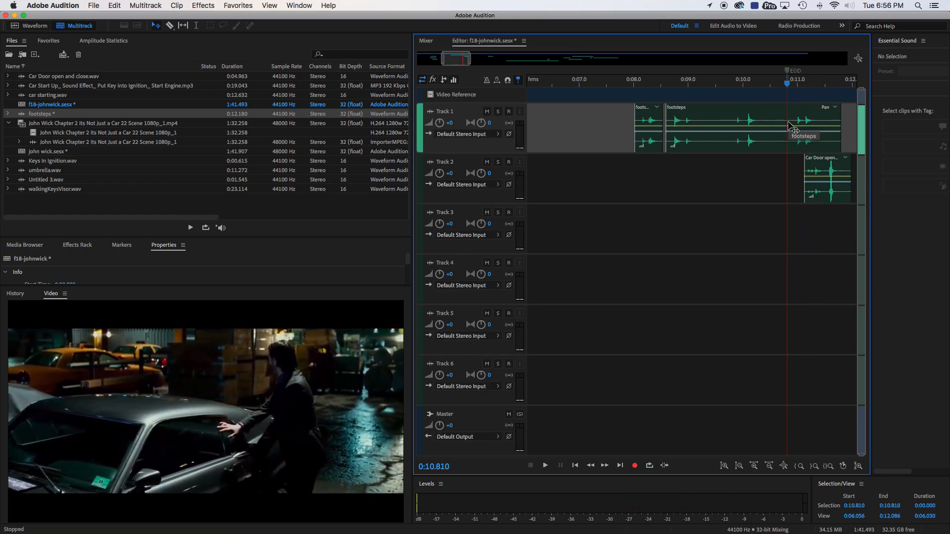
left_click(786, 119)
key("super+k")
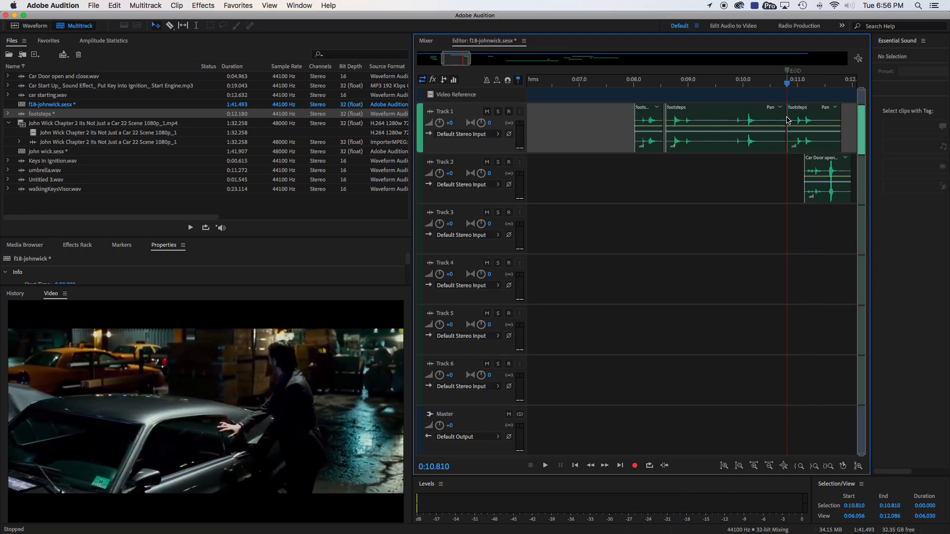
Step: Shorten the split-off end piece to about 0.5 s and move it before the other footsteps, starting at about 0:07.5
left_click_drag(841, 127, 697, 127)
left_click_drag(798, 108, 592, 84)
Step: Play the footsteps from 0:07.224 to 0:09.268 and trim the end of the last footsteps clip to that point
key("space")
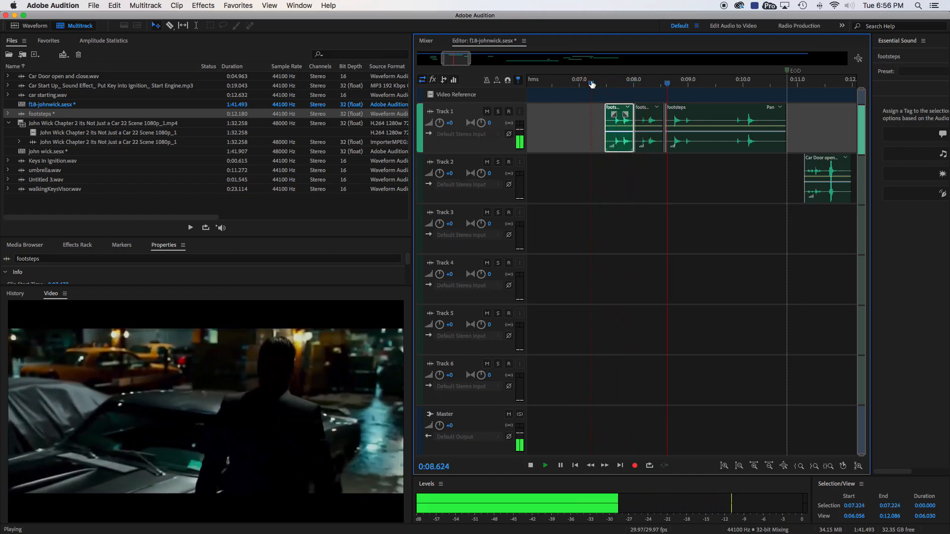
key("space")
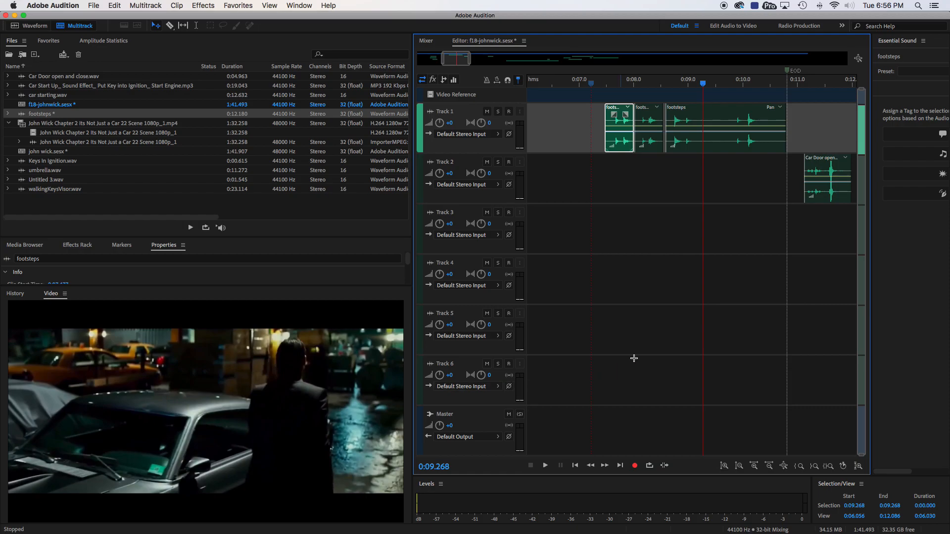
left_click_drag(786, 120, 708, 131)
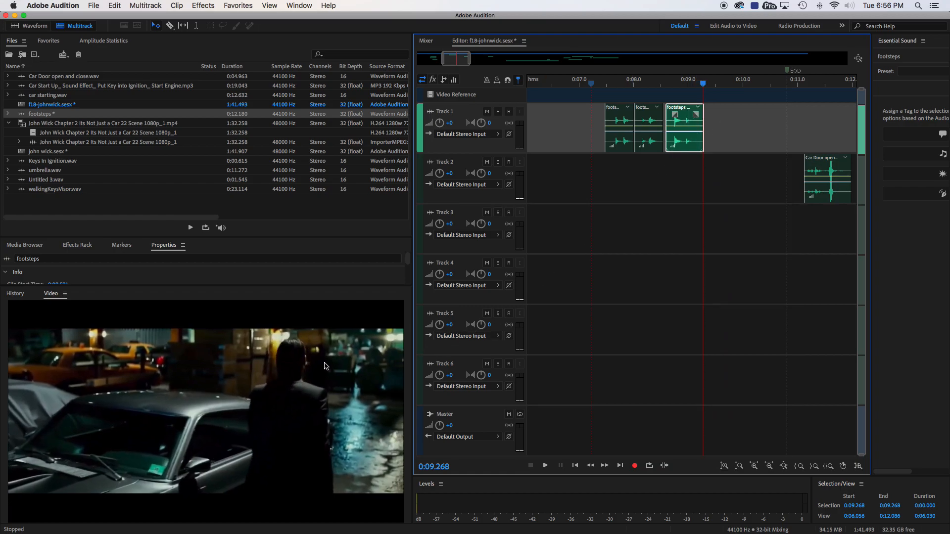